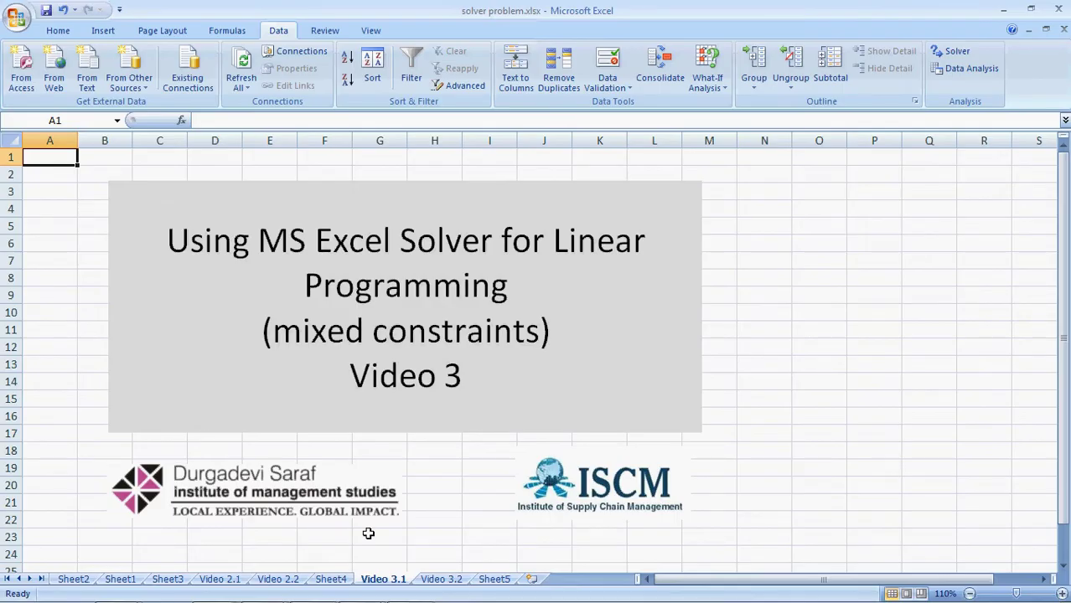
# Step: Switch to the Video 3.2 sheet holding the Maze Furnitures product-mix data
pyautogui.click(441, 580)
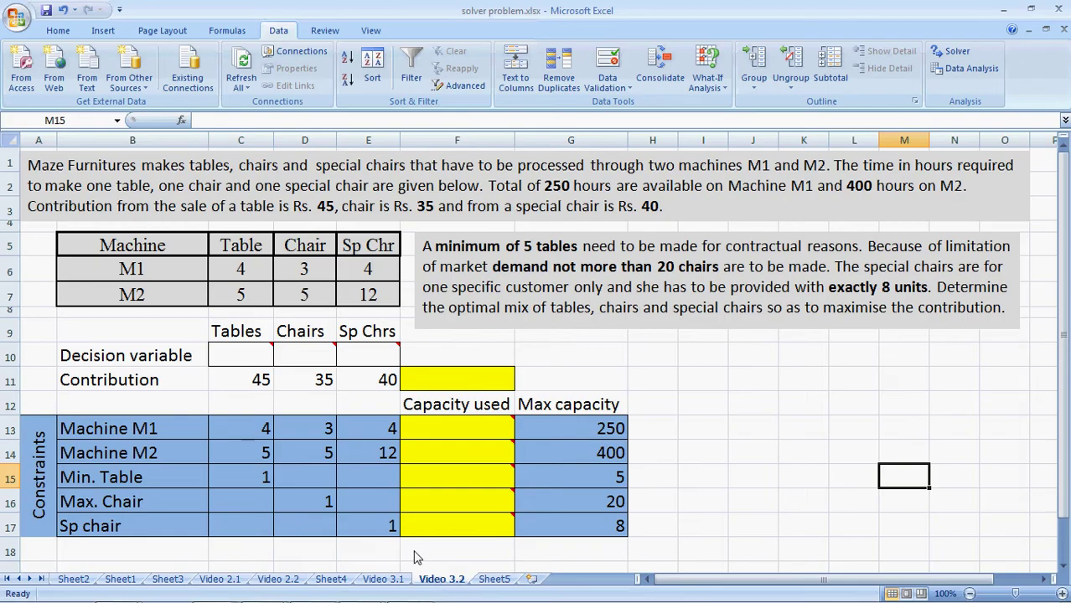
pyautogui.click(251, 248)
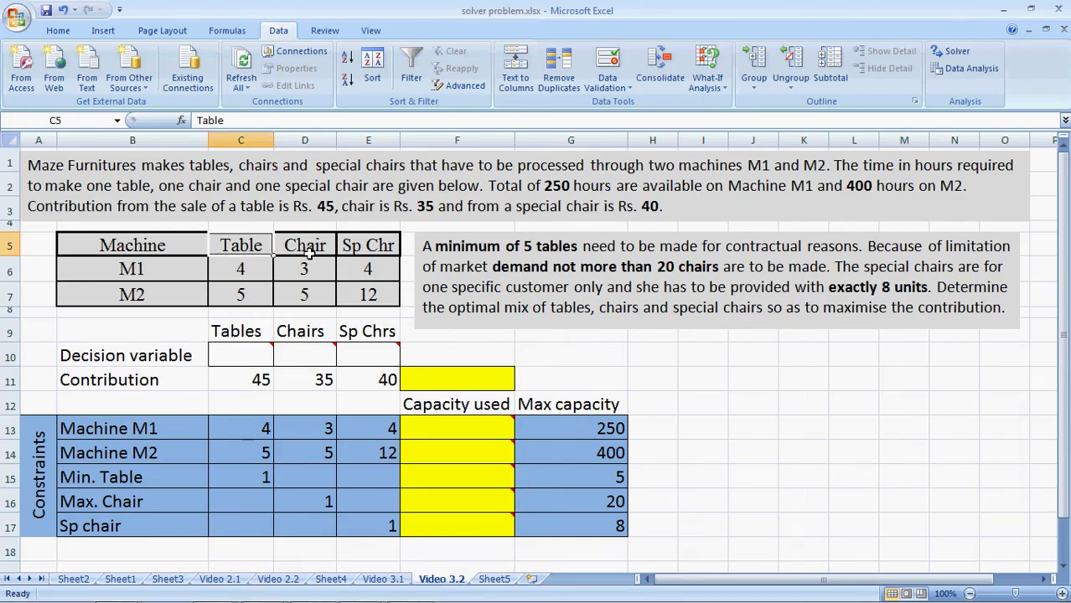
pyautogui.click(302, 254)
pyautogui.click(374, 256)
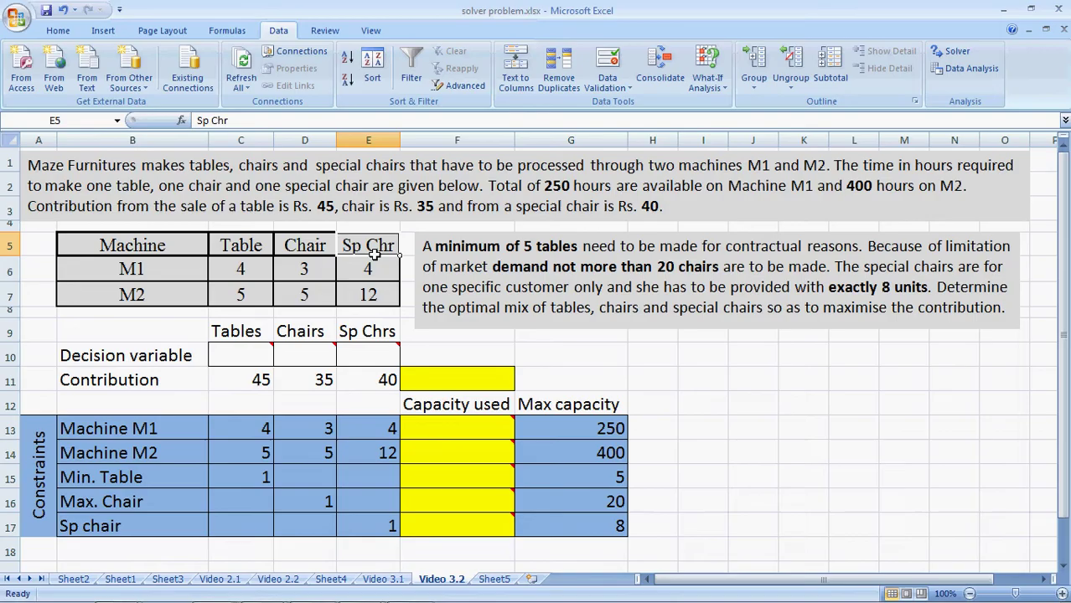
pyautogui.click(247, 296)
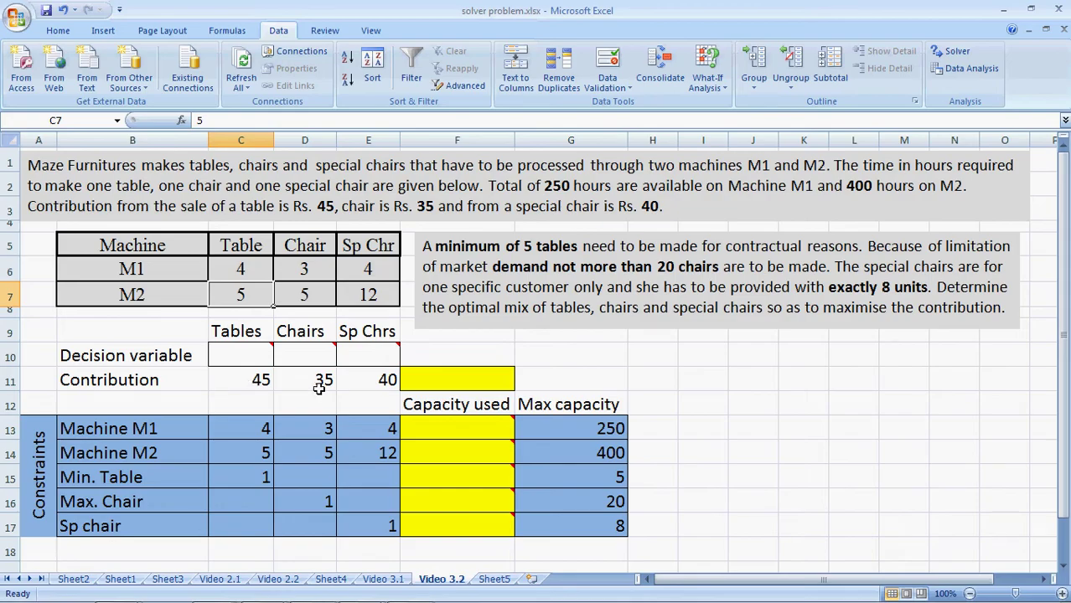
pyautogui.click(377, 388)
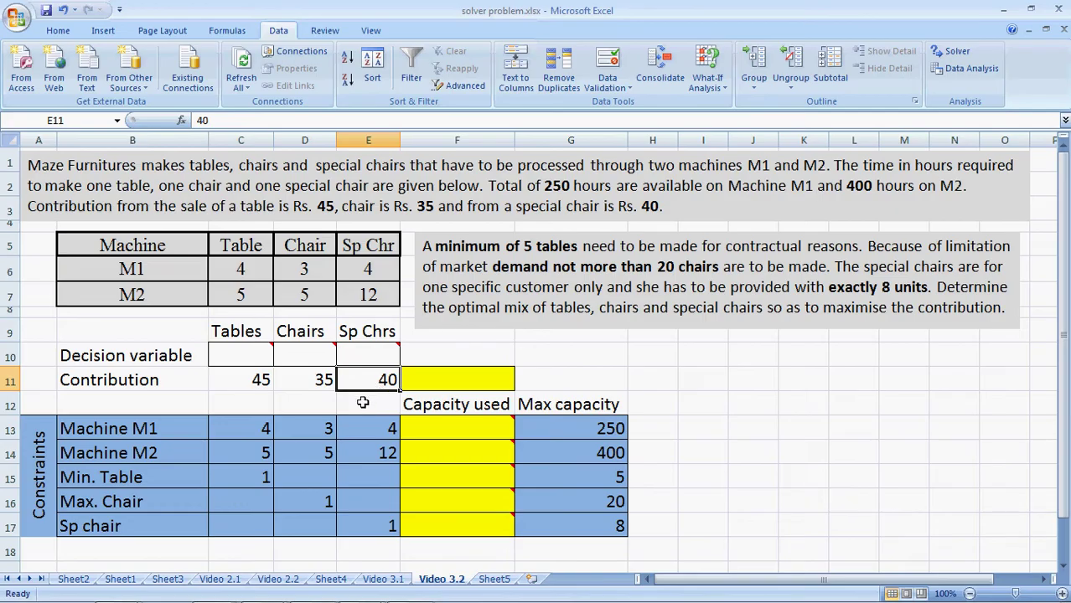
pyautogui.click(585, 434)
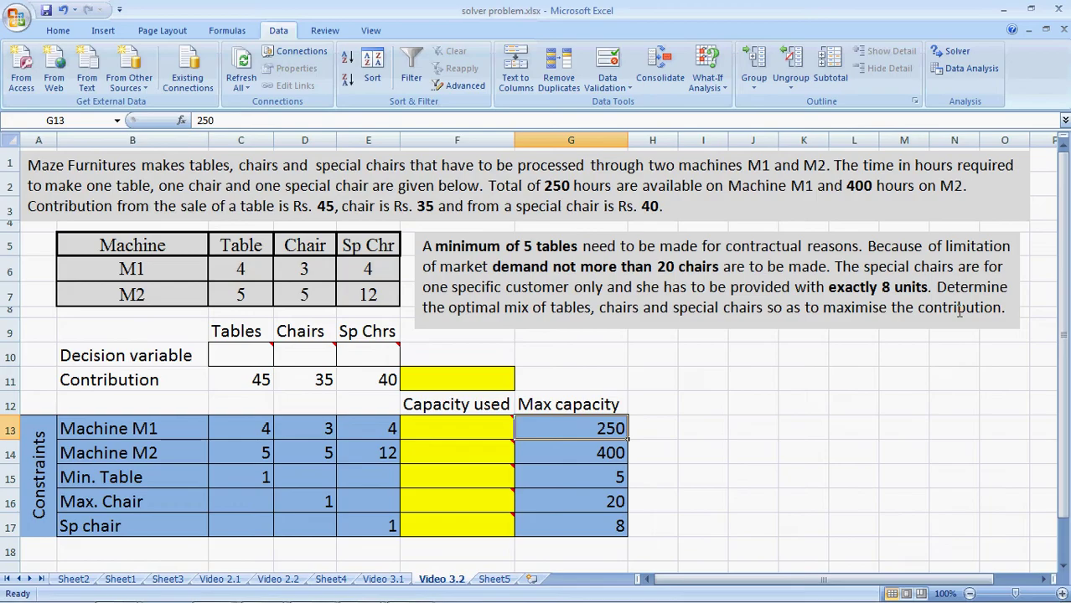
pyautogui.moveTo(243, 357)
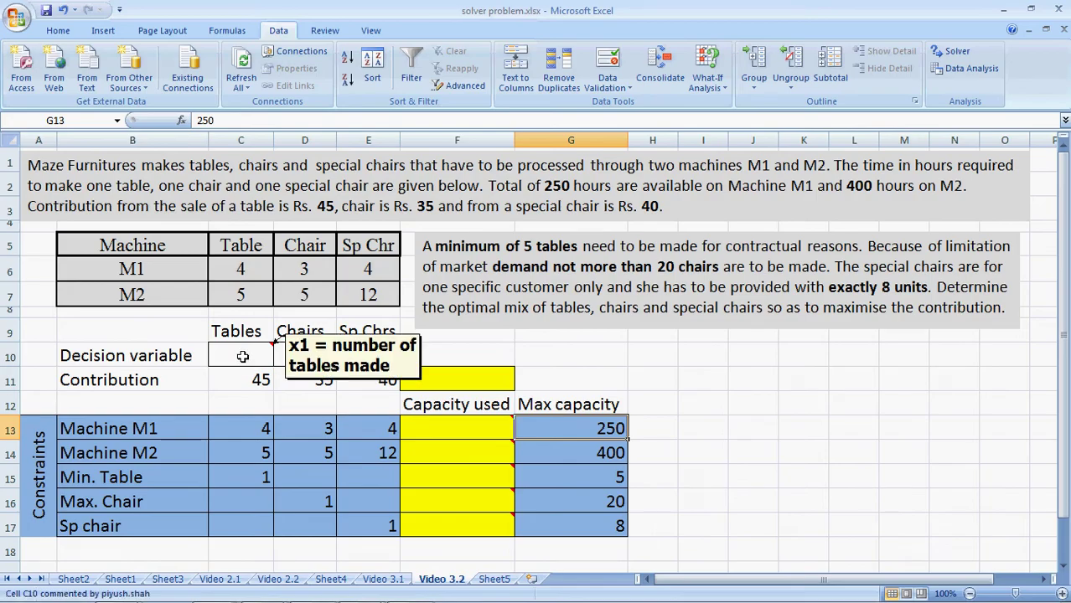
pyautogui.moveTo(292, 361)
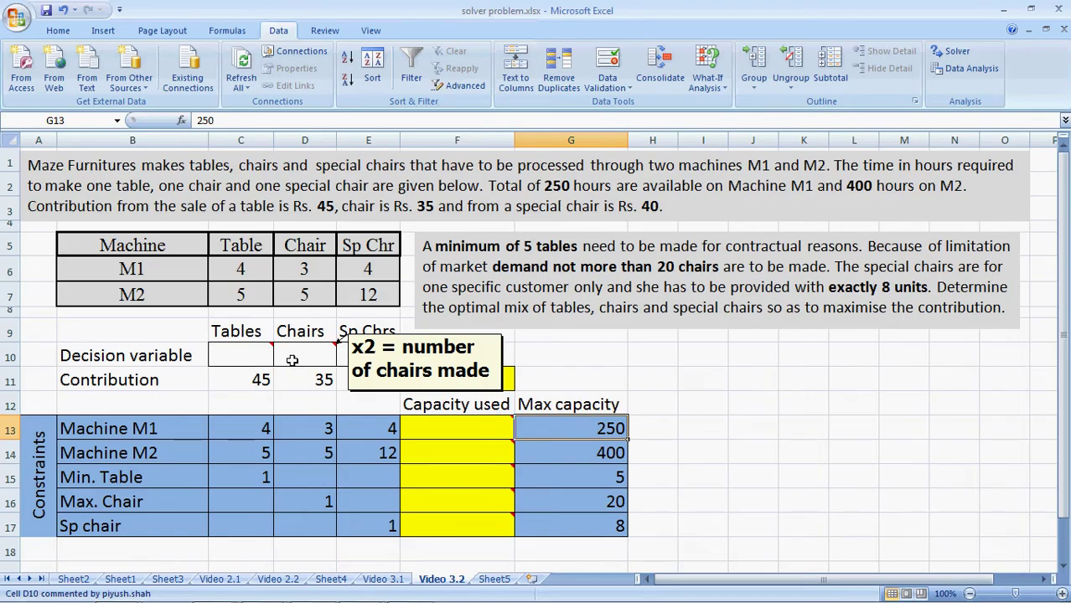
pyautogui.moveTo(350, 358)
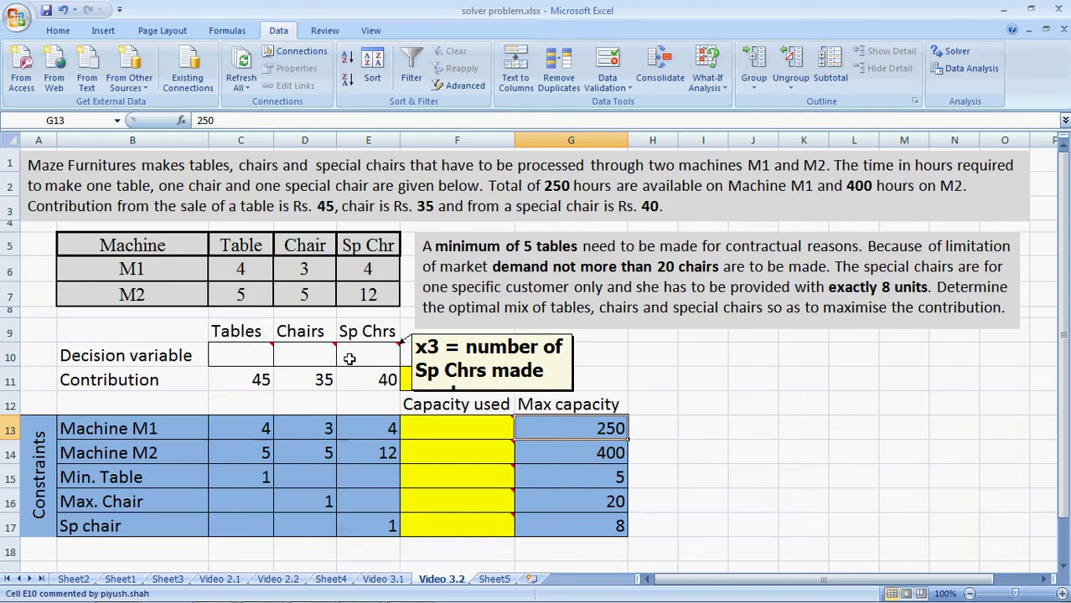
pyautogui.moveTo(480, 430)
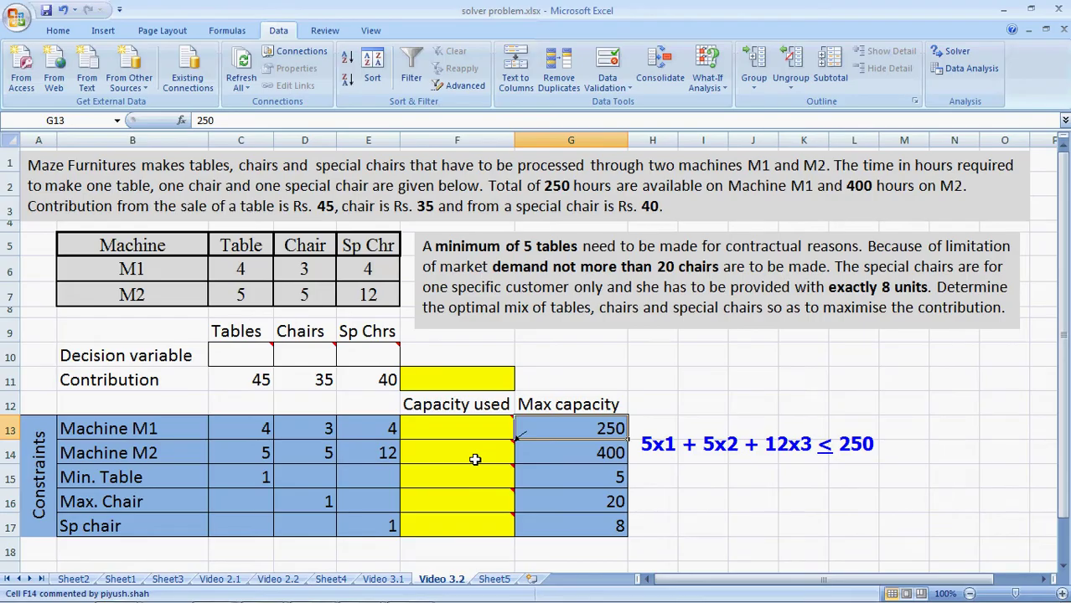
pyautogui.moveTo(476, 476)
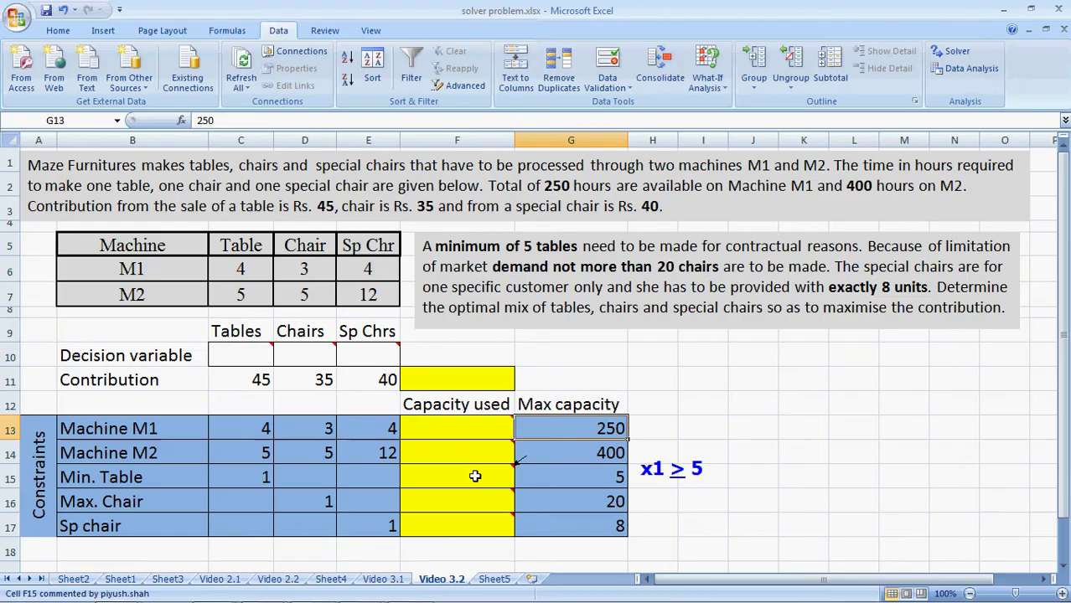
pyautogui.moveTo(475, 500)
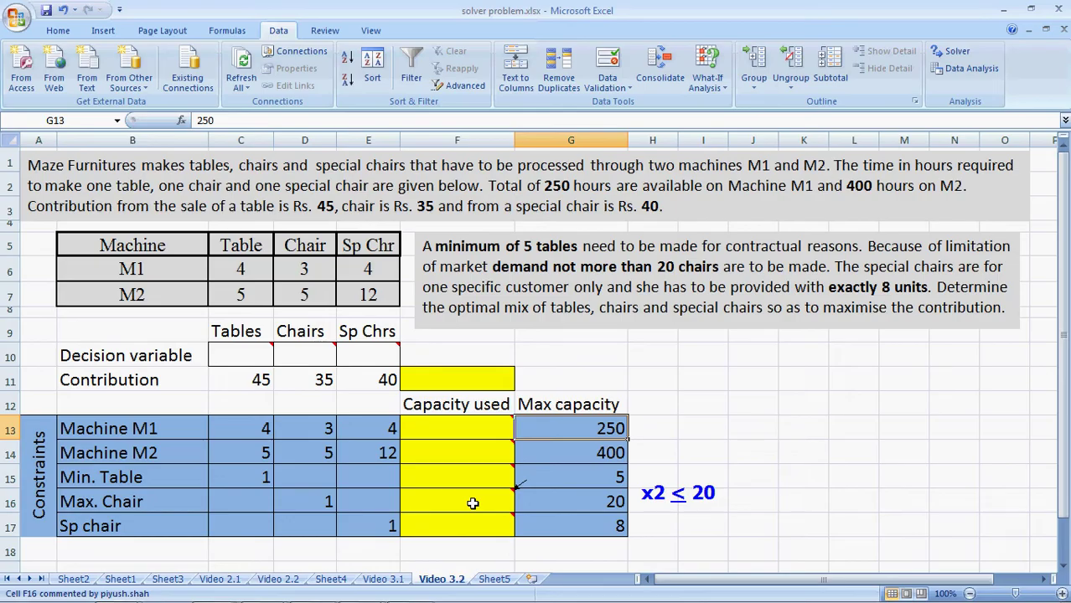
pyautogui.moveTo(468, 525)
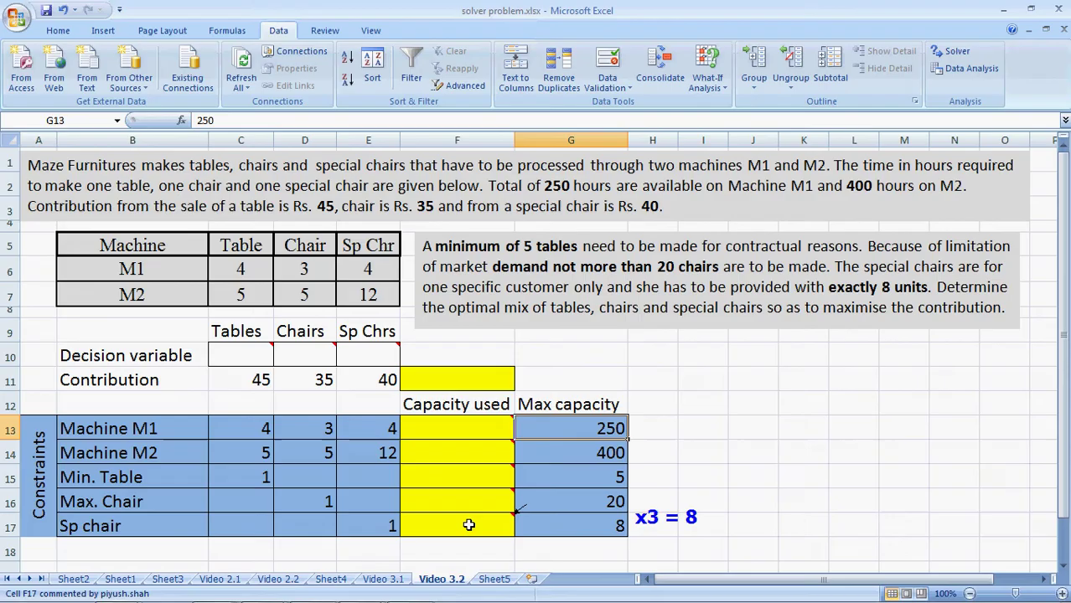
# Step: Enter =SUMPRODUCT(C10:E10,C11:E11) in F11 for the total contribution
pyautogui.click(459, 385)
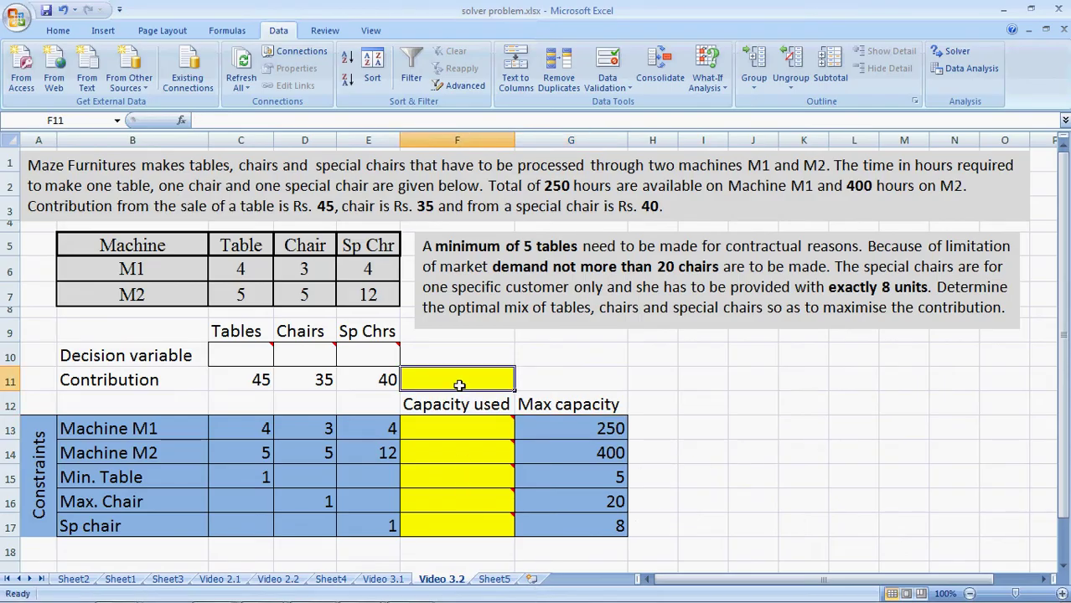
pyautogui.write('=sumprodc')
pyautogui.press('BackSpace')
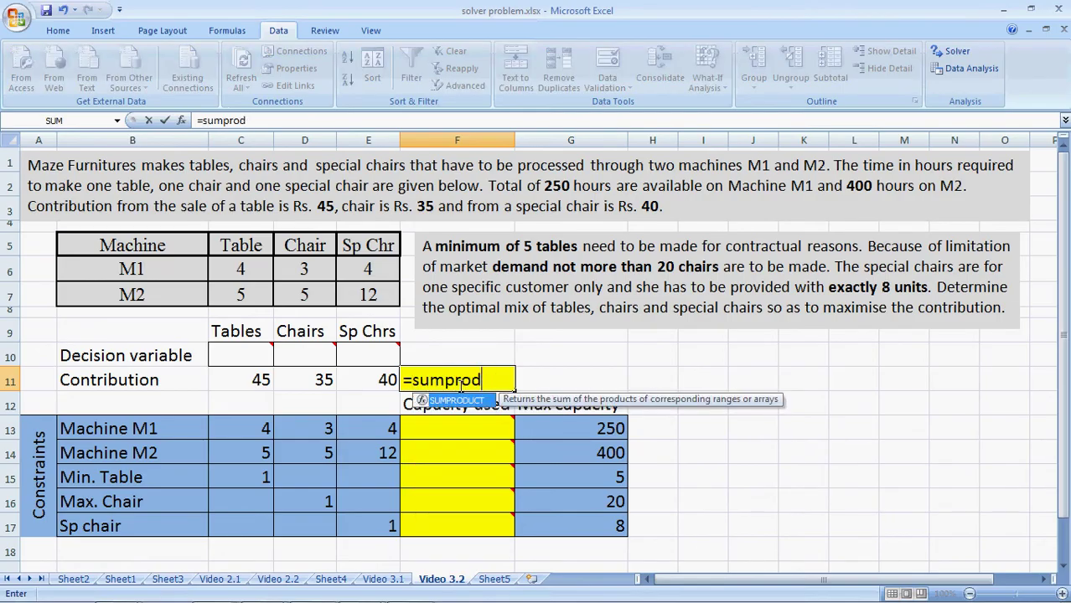
pyautogui.write('uct(')
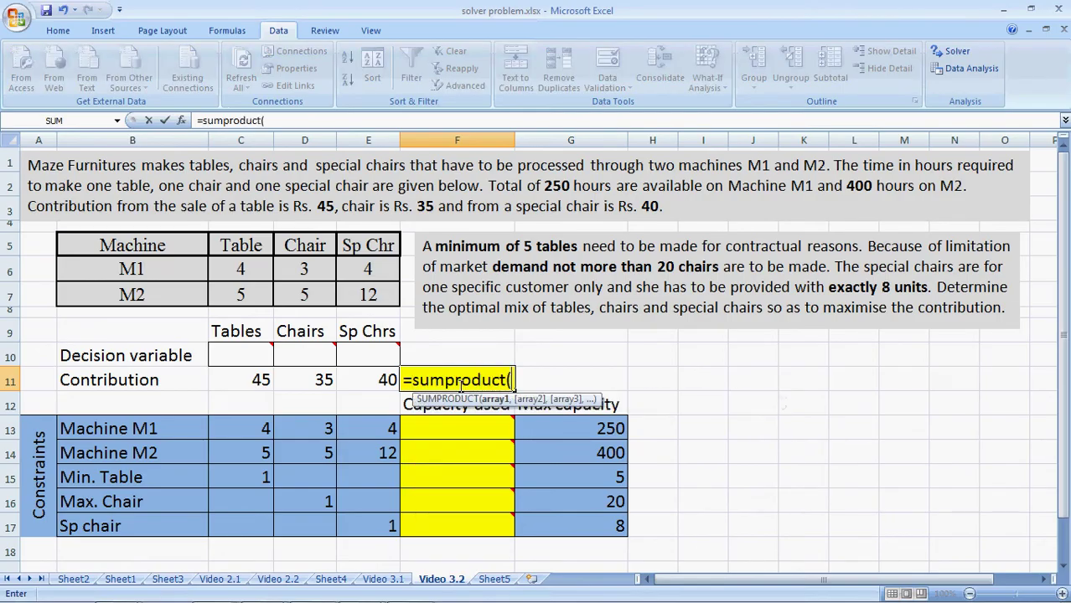
pyautogui.press('Left')
pyautogui.press('Left')
pyautogui.press('Up')
pyautogui.hotkey('shift', 'Left')
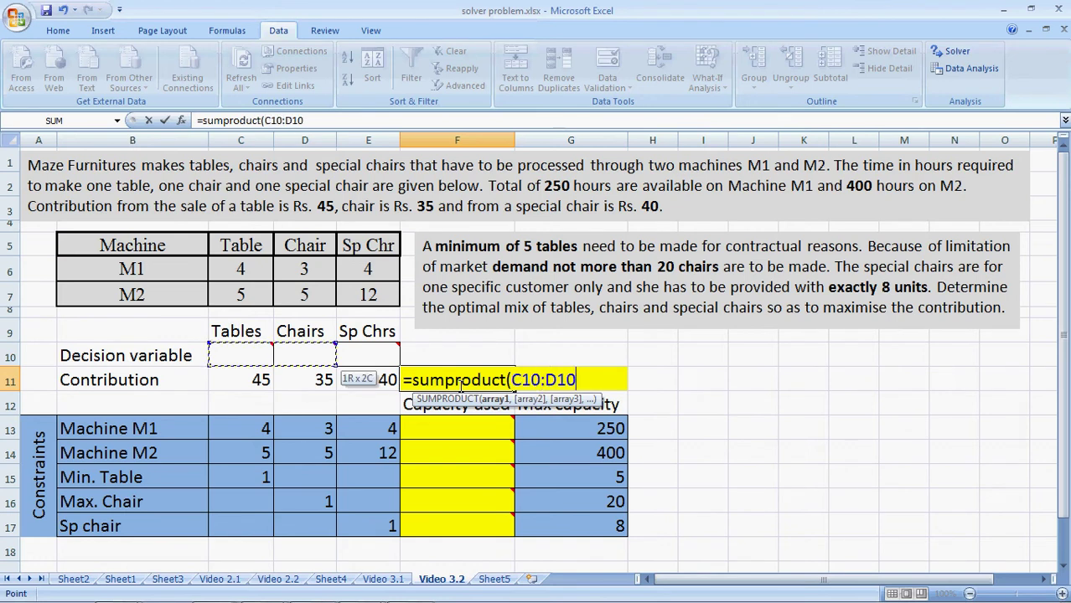
pyautogui.hotkey('shift', 'Right')
pyautogui.write(',')
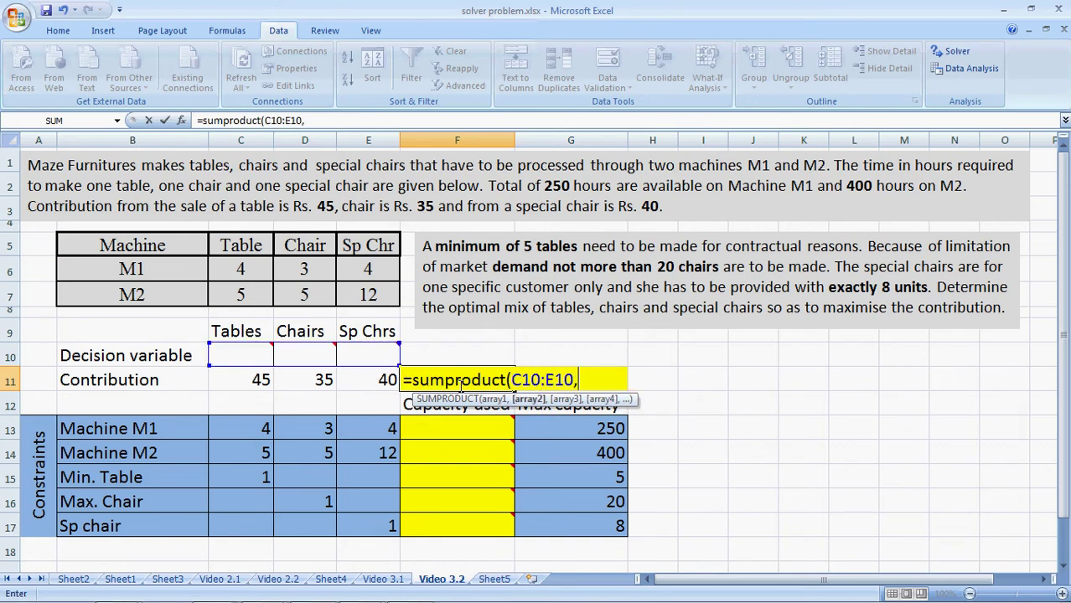
pyautogui.press('Left')
pyautogui.press('Left')
pyautogui.press('Left')
pyautogui.hotkey('shift', 'Right')
pyautogui.hotkey('shift', 'Right')
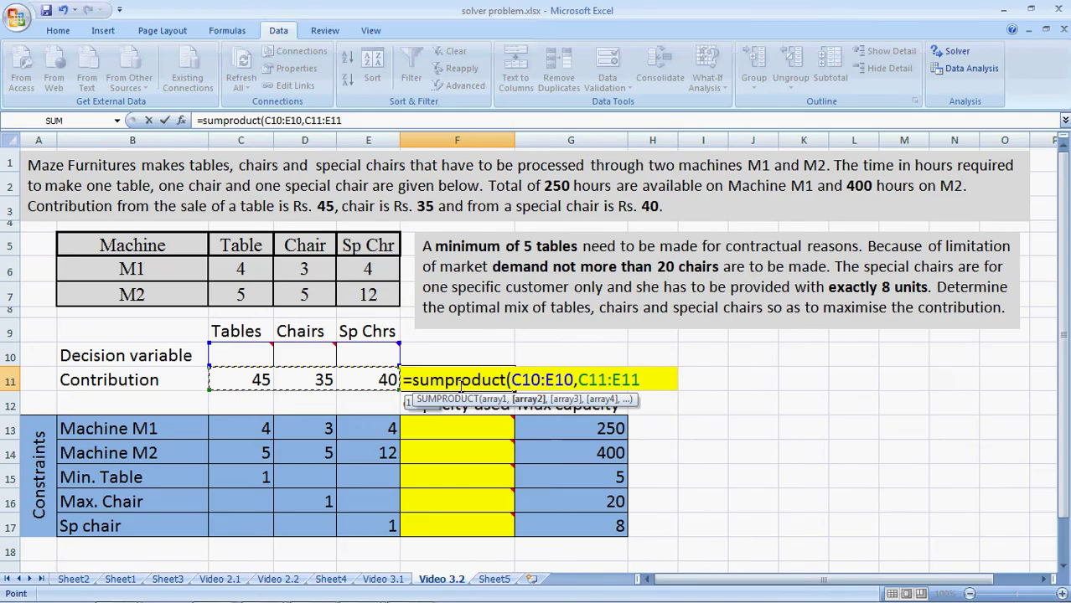
pyautogui.write(')')
pyautogui.press('Return')
# Step: Anchor the first range to row 10 so F11 reads =SUMPRODUCT(C$10:E$10,C11:E11)
pyautogui.click(459, 385)
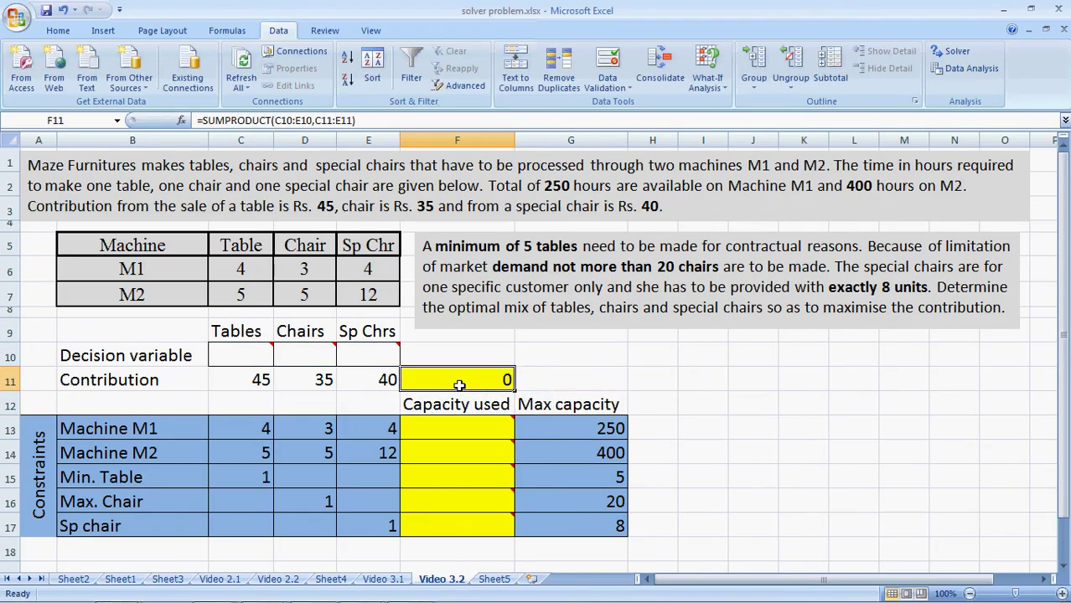
pyautogui.press('F2')
pyautogui.press('Left')
pyautogui.press('Left')
pyautogui.press('Left')
pyautogui.press('Left')
pyautogui.press('Left')
pyautogui.press('Left')
pyautogui.press('Left')
pyautogui.press('Left')
pyautogui.press('Left')
pyautogui.press('Left')
pyautogui.press('Left')
pyautogui.press('Left')
pyautogui.press('Left')
pyautogui.press('Left')
pyautogui.press('Left')
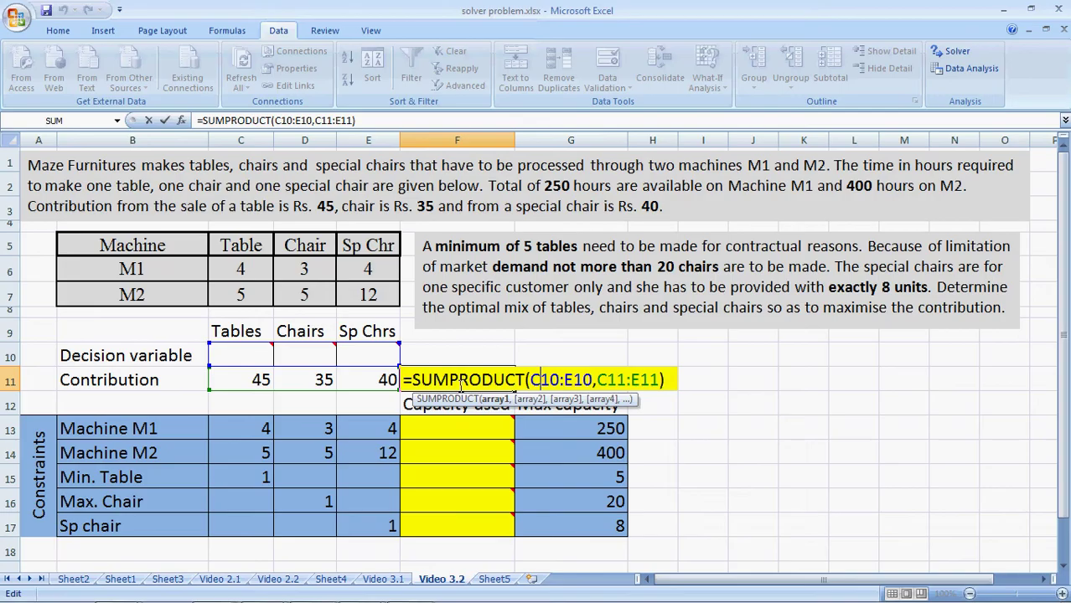
pyautogui.write('$')
pyautogui.press('Right')
pyautogui.press('Right')
pyautogui.press('Right')
pyautogui.press('Right')
pyautogui.write('$')
pyautogui.press('Return')
# Step: Copy the F11 formula into the capacity-used cells F13:F17
pyautogui.press('Up')
pyautogui.hotkey('ctrl', 'c')
pyautogui.press('Down')
pyautogui.press('Down')
pyautogui.hotkey('shift', 'Down')
pyautogui.hotkey('shift', 'Down')
pyautogui.hotkey('shift', 'Down')
pyautogui.hotkey('shift', 'Down')
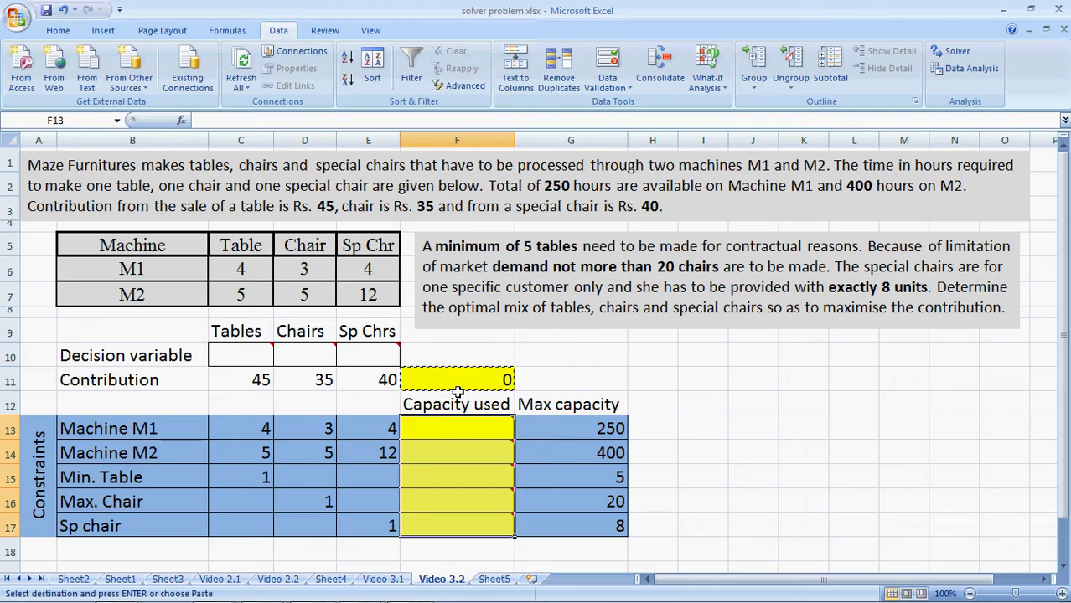
pyautogui.press('Return')
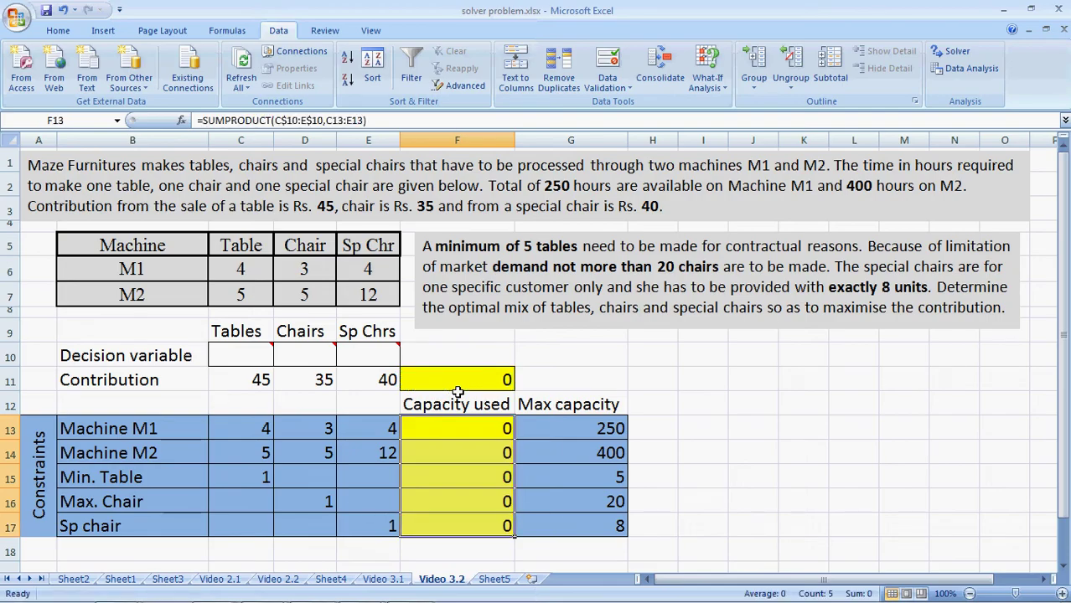
pyautogui.click(744, 445)
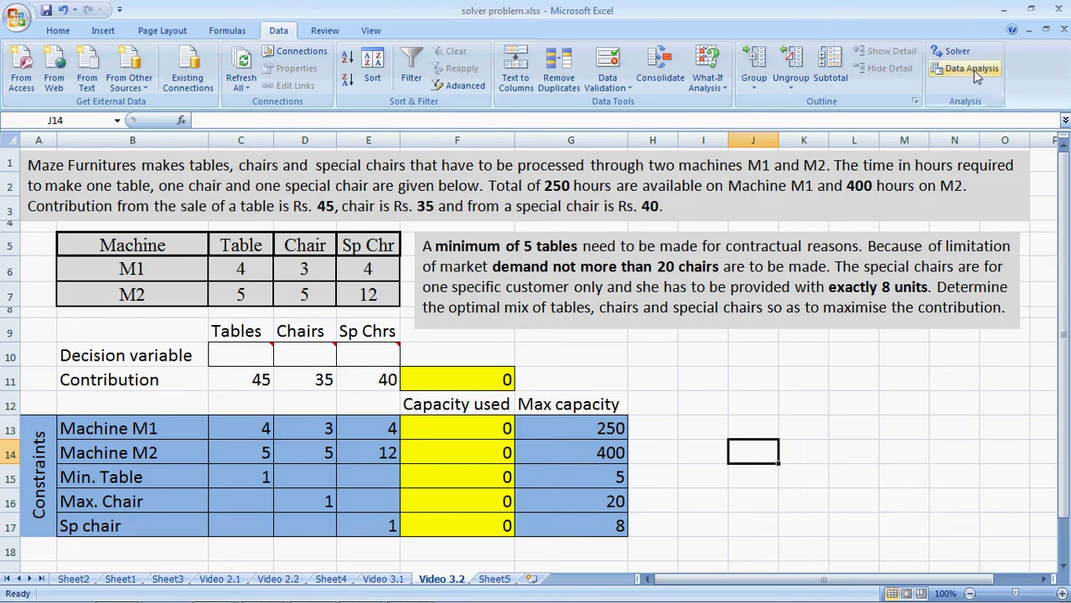
# Step: In Solver, set target cell F11 to Max with changing cells C10:E10
pyautogui.click(956, 52)
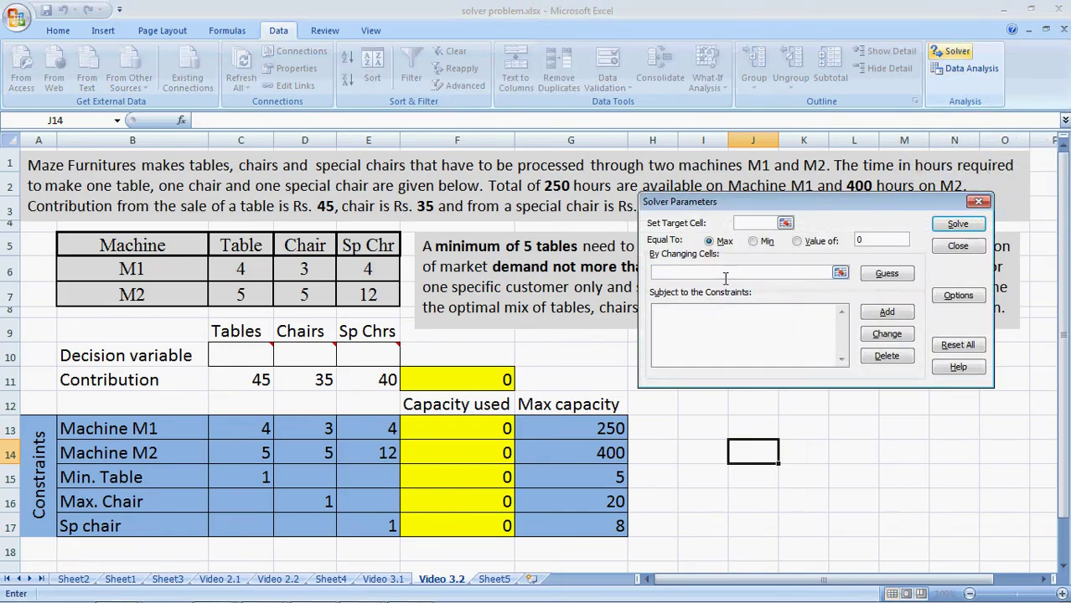
pyautogui.click(471, 380)
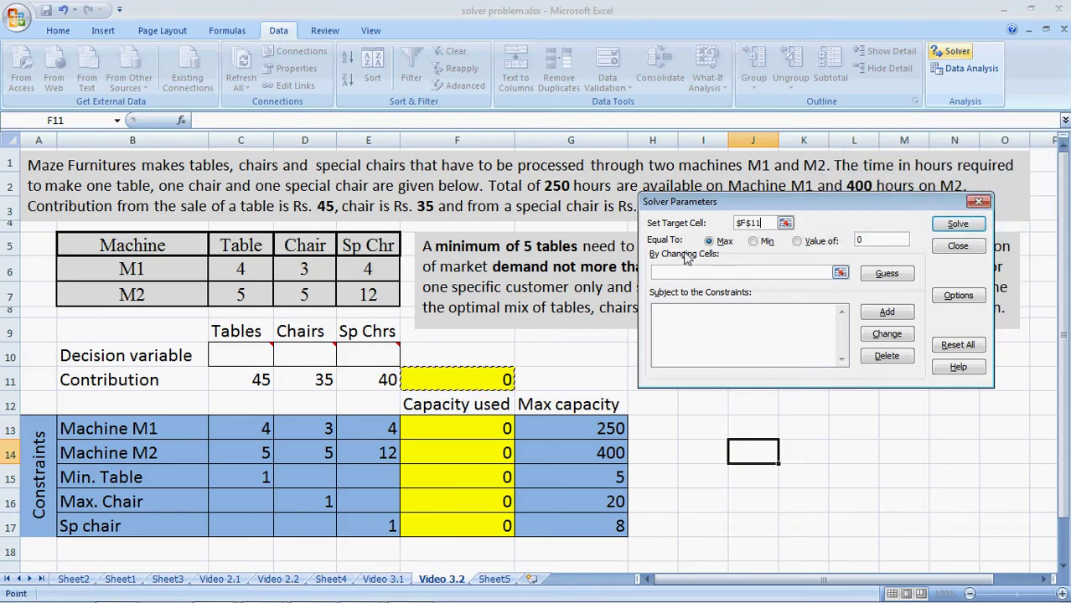
pyautogui.click(709, 271)
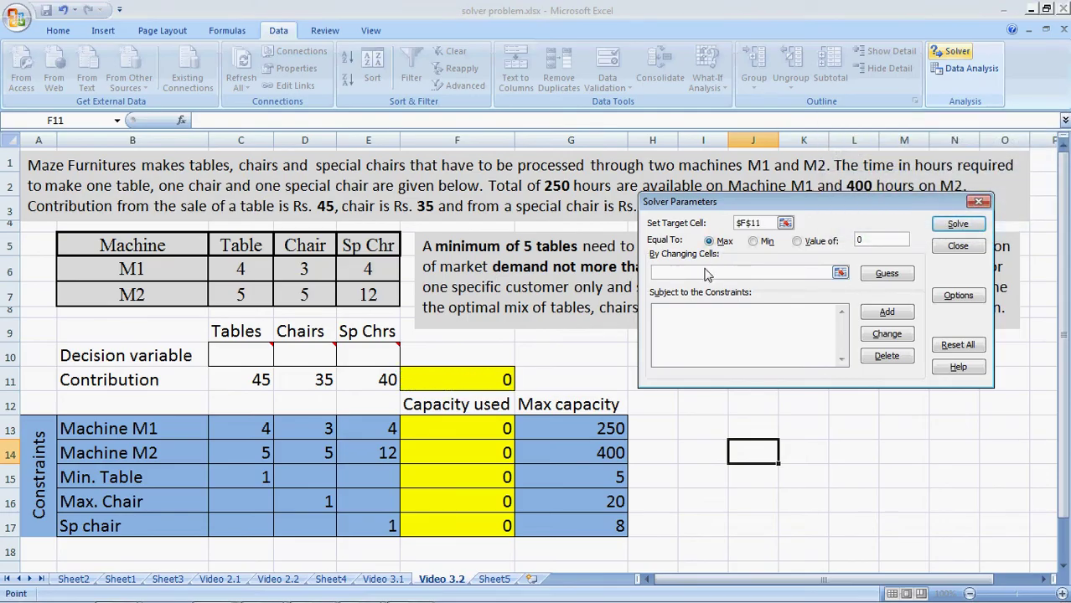
pyautogui.moveTo(252, 357); pyautogui.dragTo(373, 355)
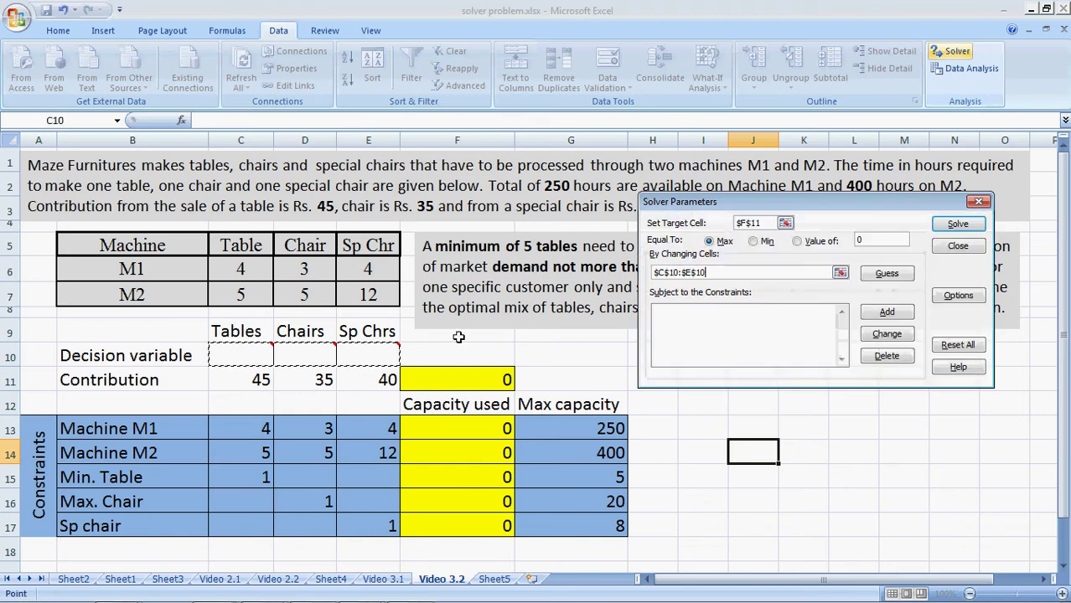
# Step: Add the constraint F13:F14 <= G13:G14 for machine-hour capacities
pyautogui.click(698, 331)
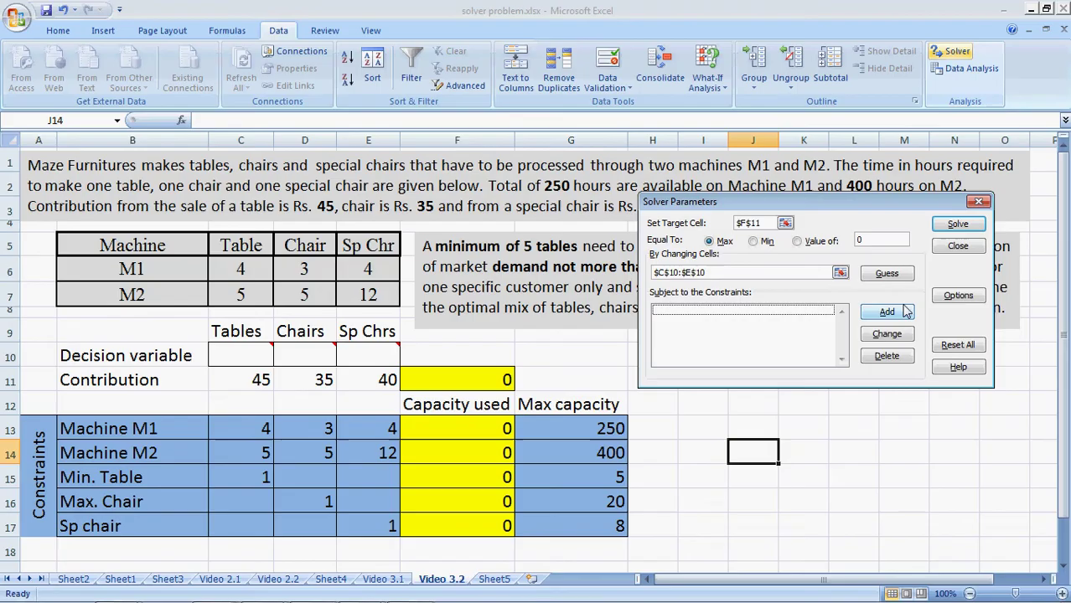
pyautogui.click(893, 317)
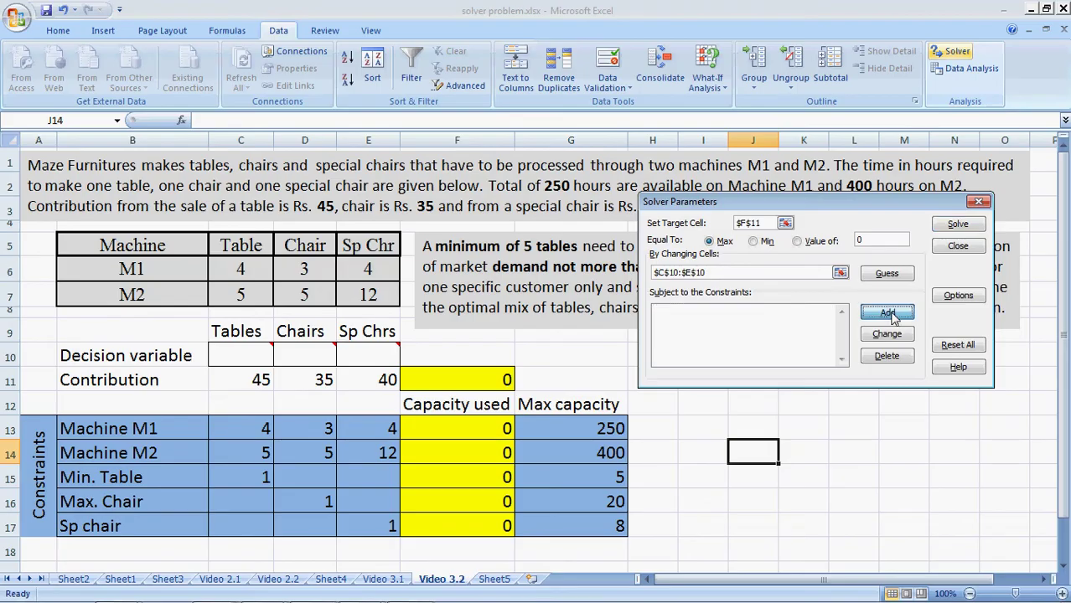
pyautogui.moveTo(482, 429); pyautogui.dragTo(482, 449)
pyautogui.press('Tab')
pyautogui.press('Tab')
pyautogui.moveTo(590, 428); pyautogui.dragTo(591, 447)
pyautogui.click(853, 322)
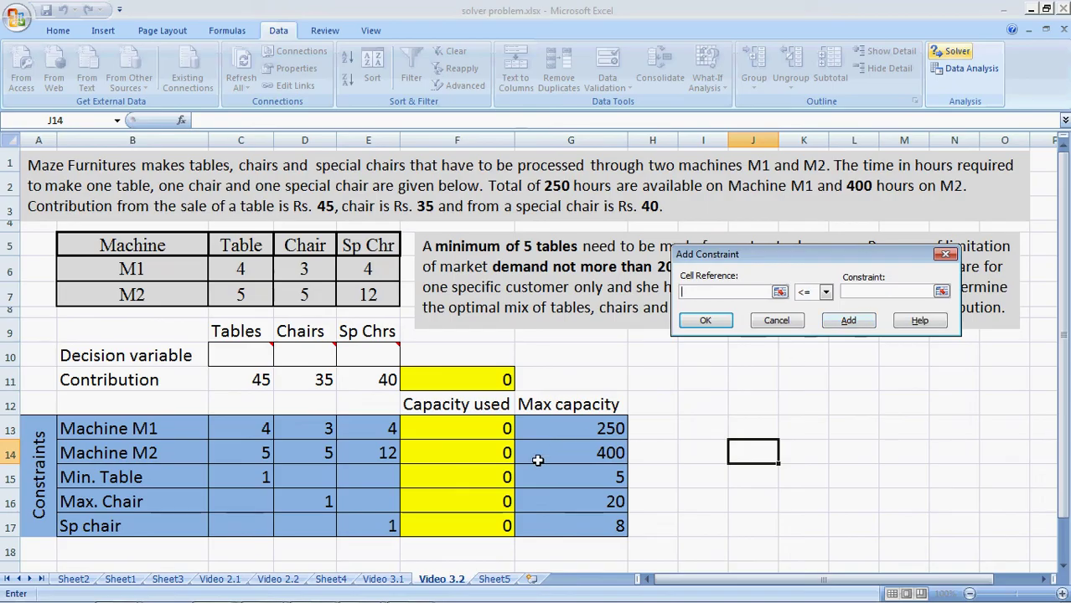
# Step: Add the minimum-tables constraint F15 >= G15
pyautogui.click(479, 479)
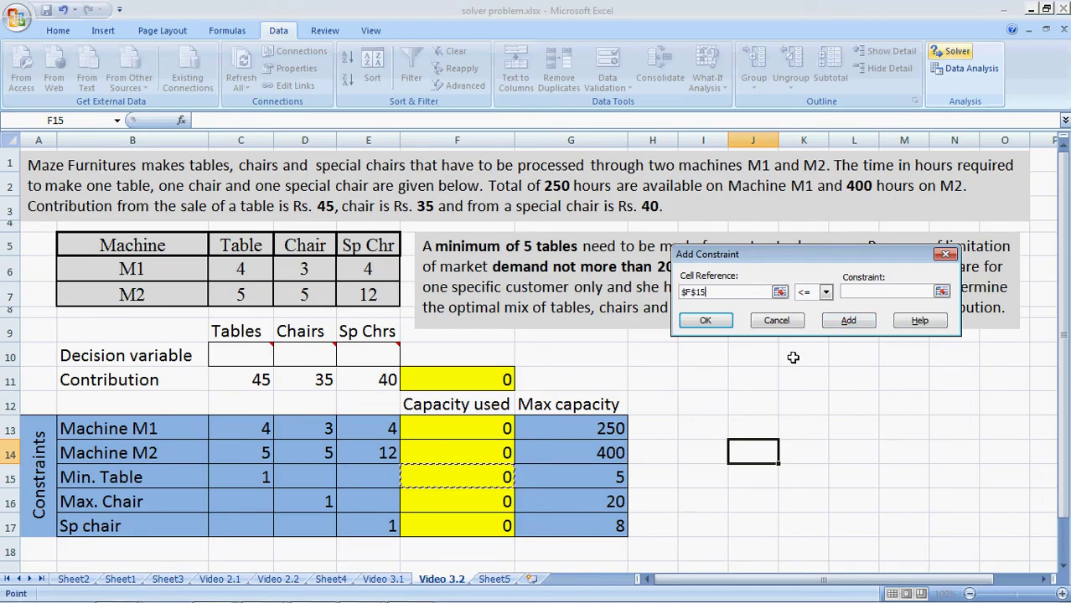
pyautogui.click(826, 292)
pyautogui.click(803, 328)
pyautogui.click(583, 481)
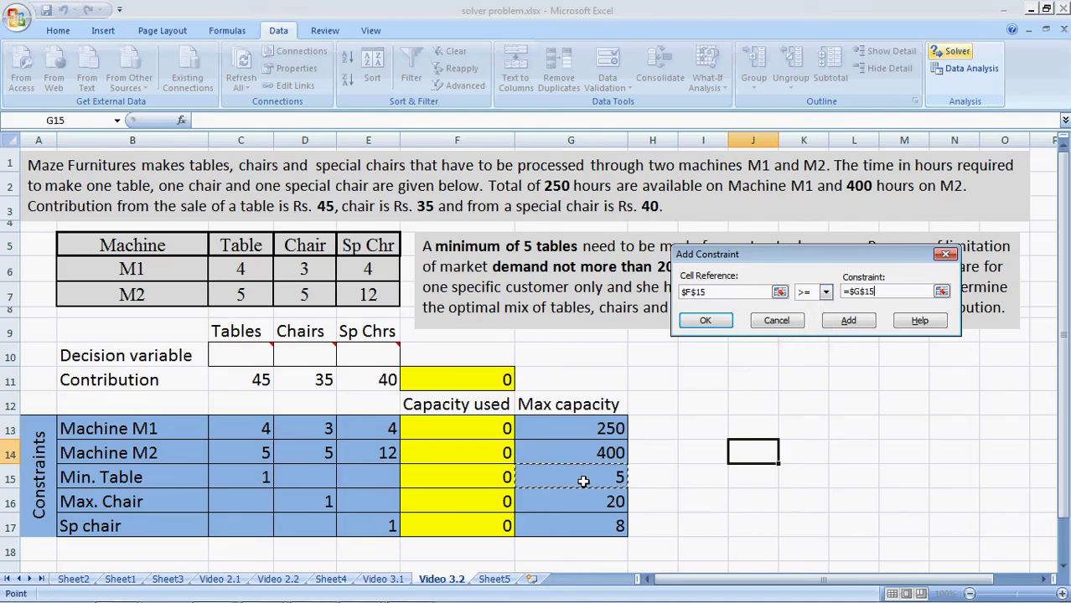
pyautogui.click(846, 327)
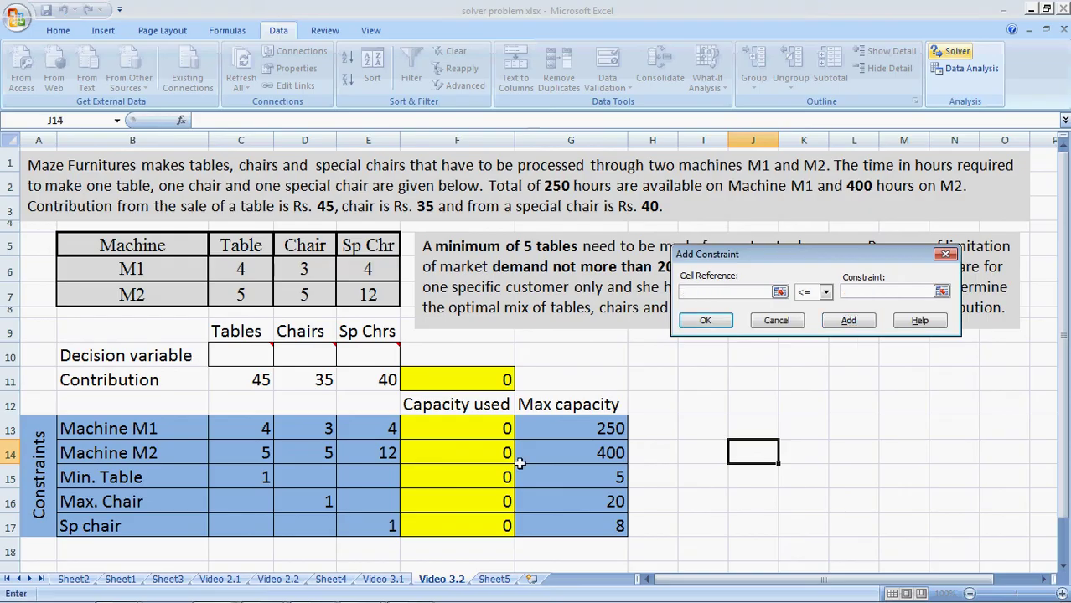
# Step: Add the chair limit F16 <= G16 and special-chair requirement F17 = G17
pyautogui.click(483, 500)
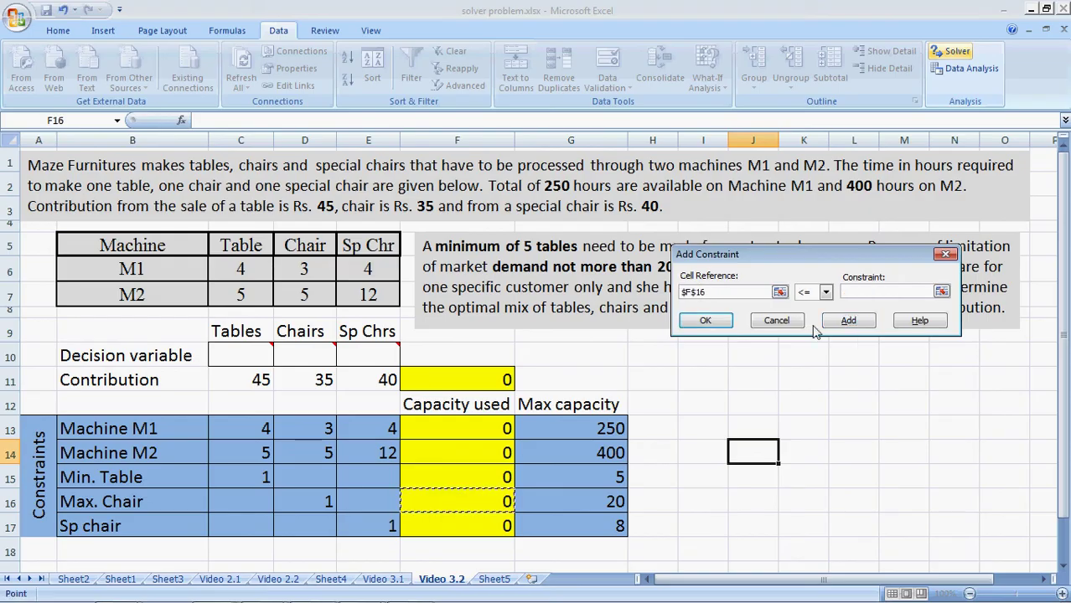
pyautogui.click(590, 501)
pyautogui.click(849, 321)
pyautogui.click(486, 525)
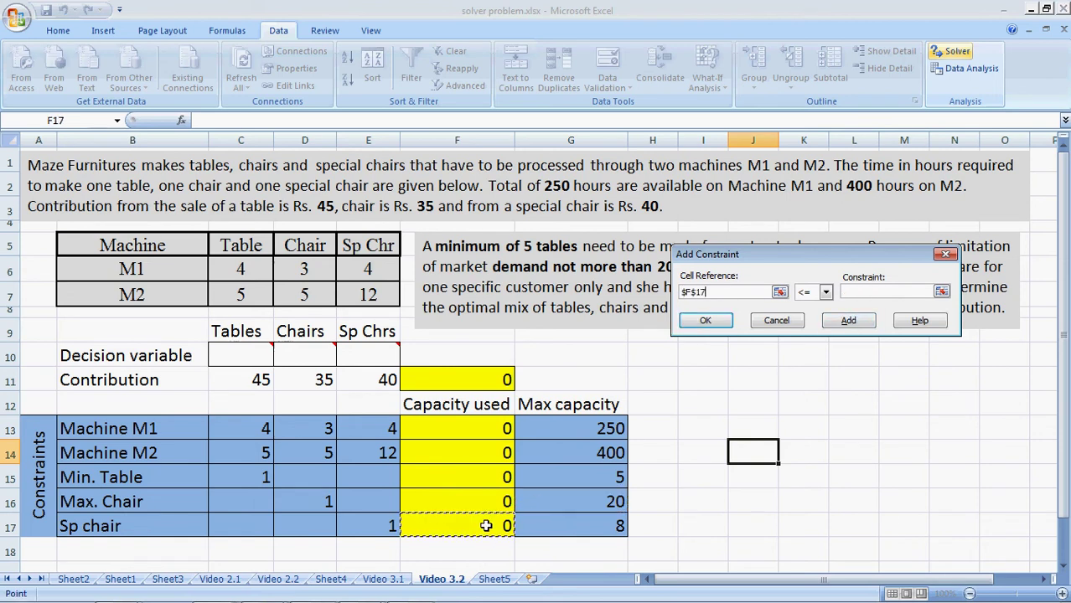
pyautogui.click(825, 292)
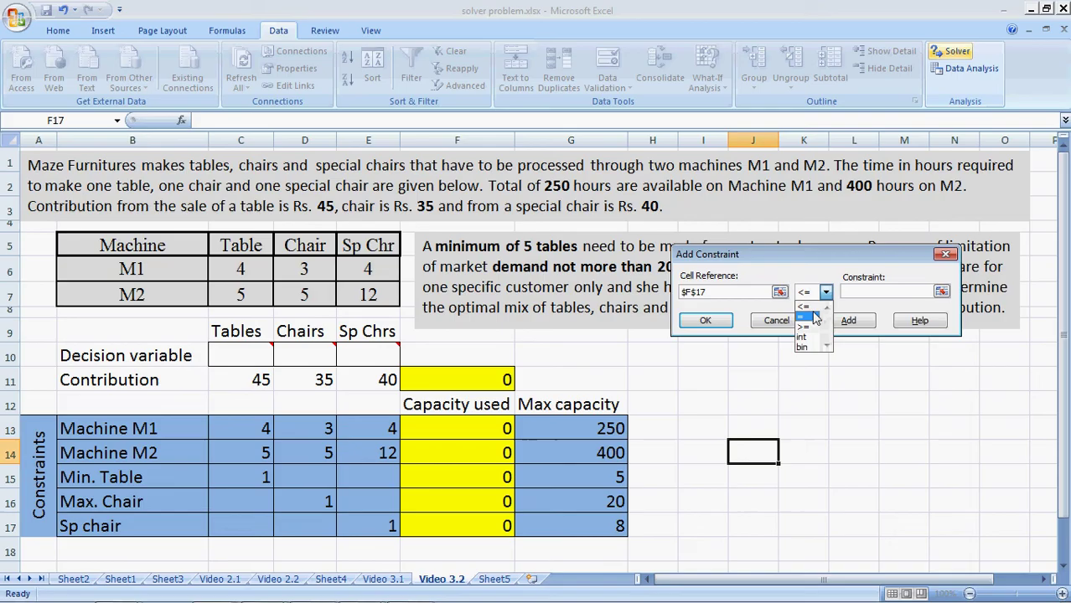
pyautogui.click(813, 317)
pyautogui.click(585, 534)
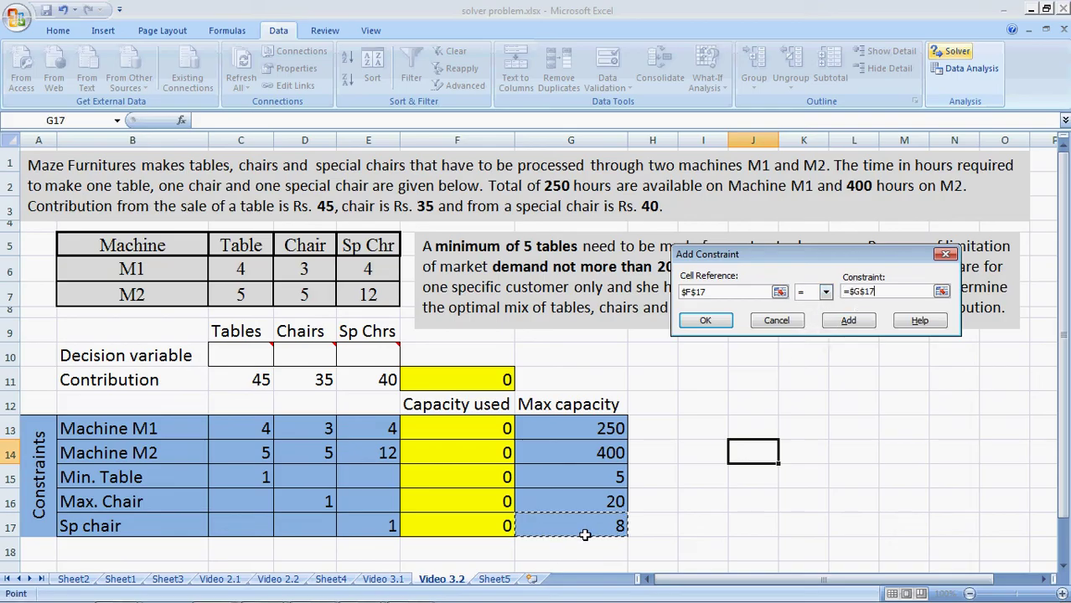
pyautogui.click(706, 319)
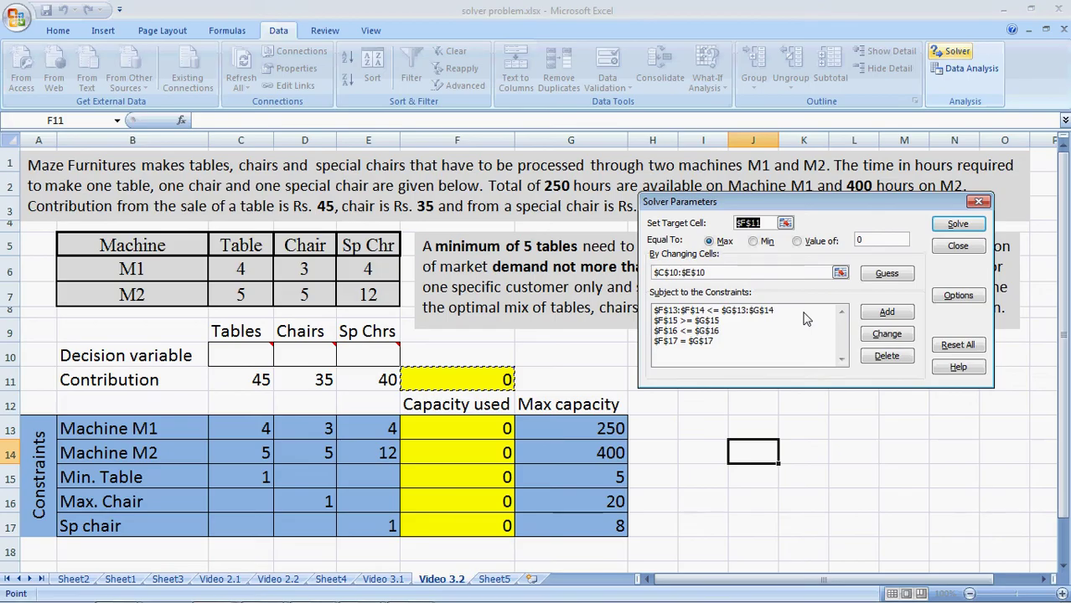
# Step: Solve as a linear, non-negative model and keep 39.5 tables, 20 chairs, 8 special chairs
pyautogui.click(958, 295)
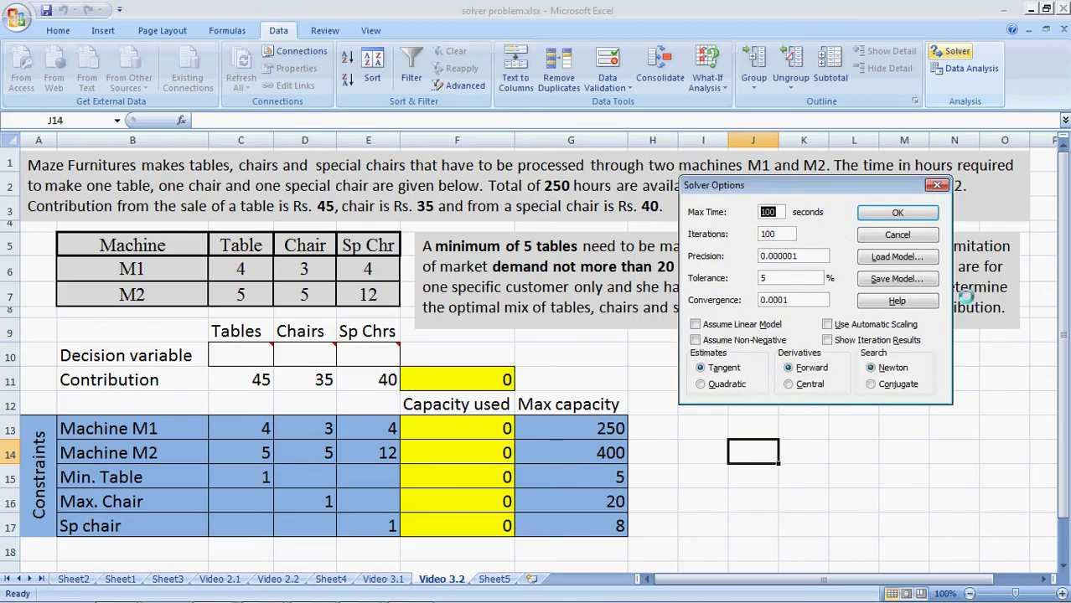
pyautogui.click(694, 324)
pyautogui.click(695, 340)
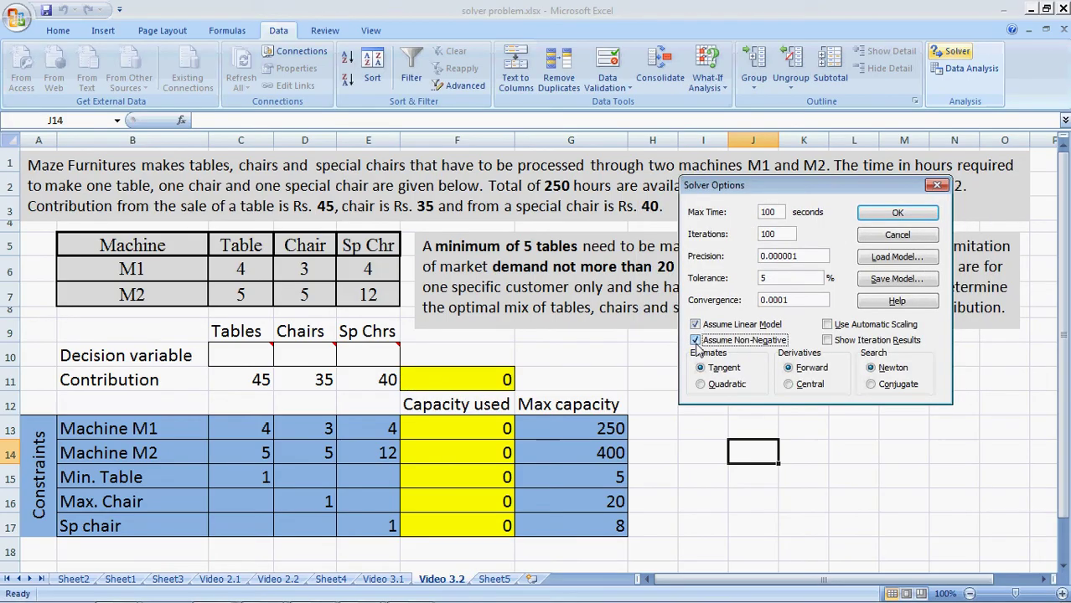
pyautogui.click(897, 214)
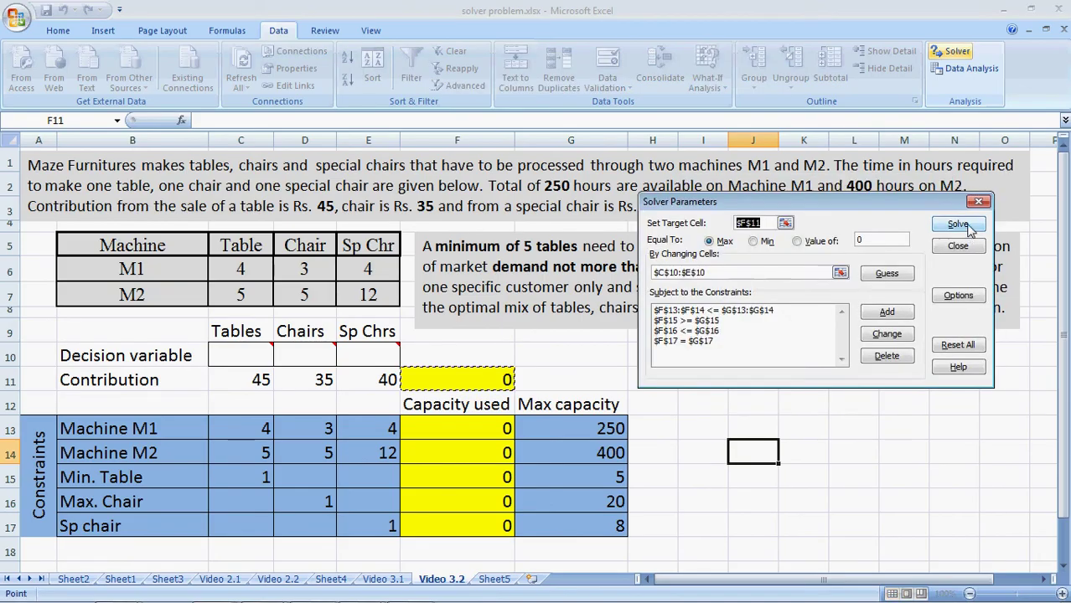
pyautogui.click(958, 224)
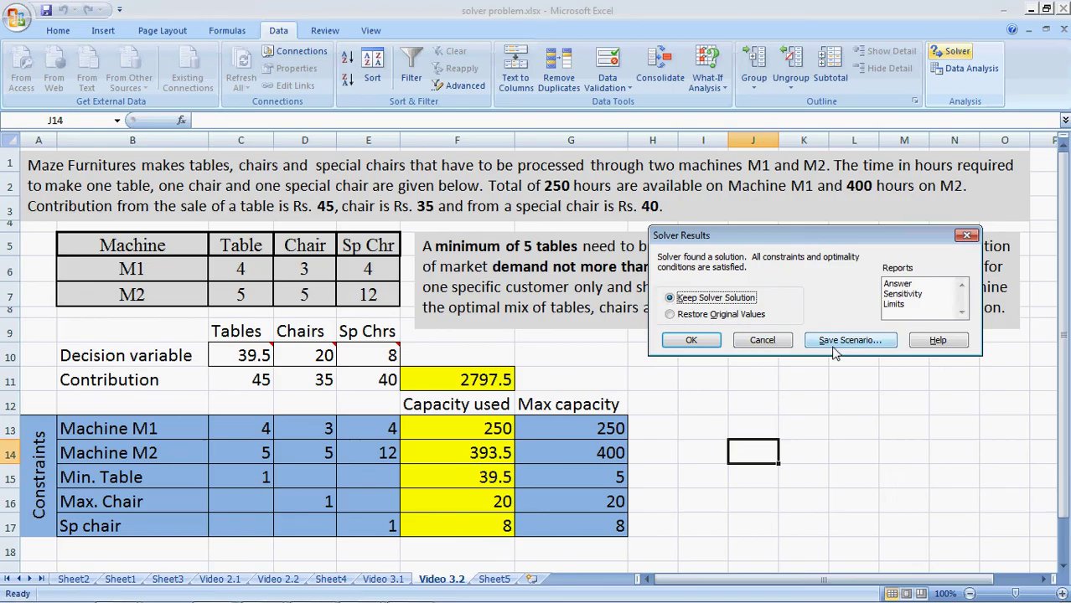
pyautogui.click(692, 342)
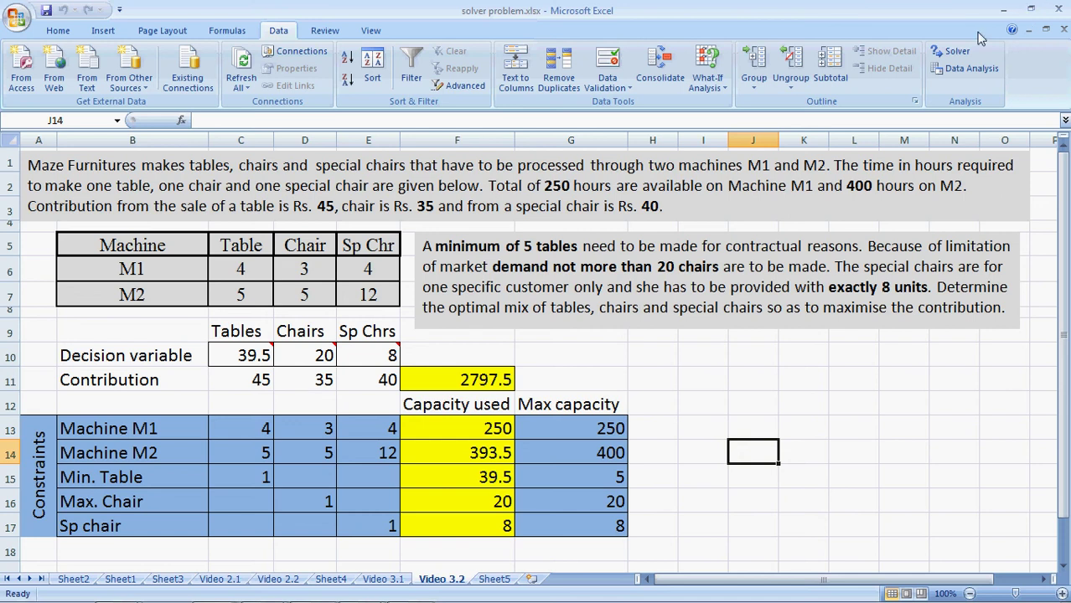
# Step: Add an int constraint on C10:E10 in Solver and run it again
pyautogui.click(955, 51)
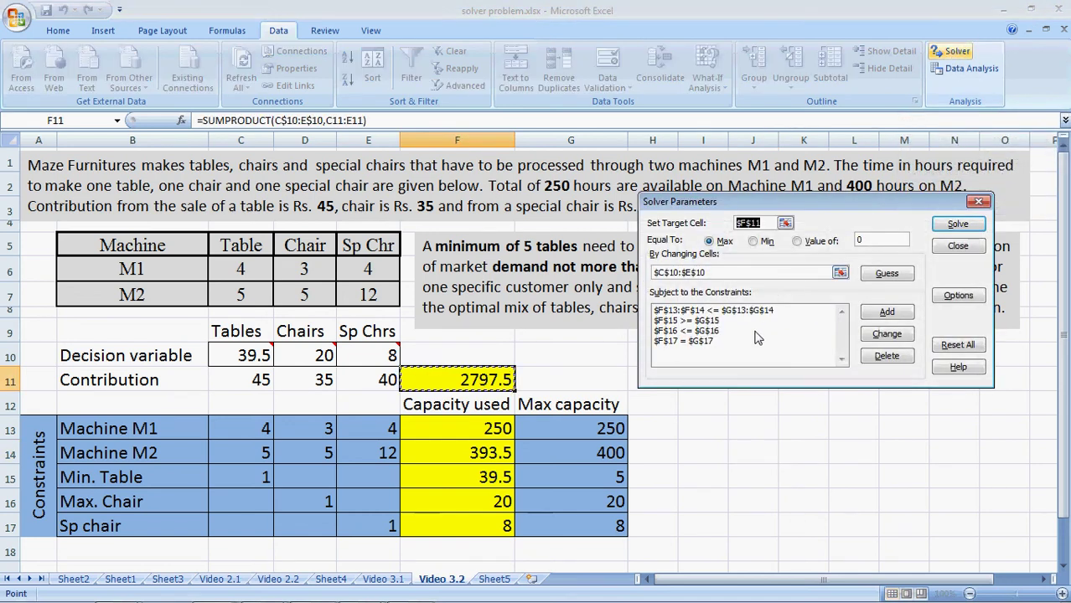
pyautogui.click(887, 312)
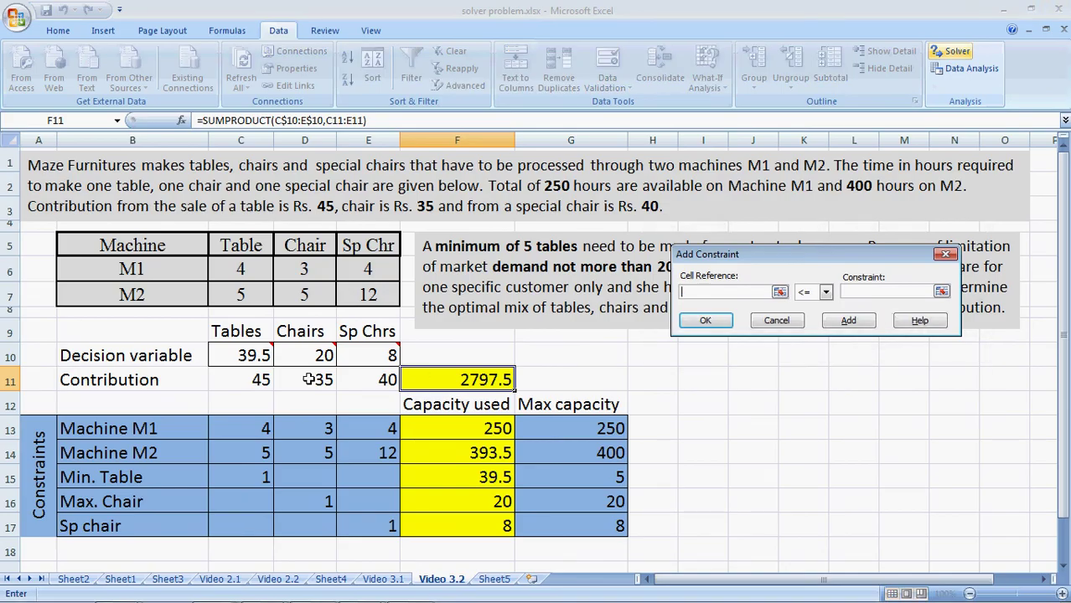
pyautogui.moveTo(243, 355); pyautogui.dragTo(354, 354)
pyautogui.click(826, 292)
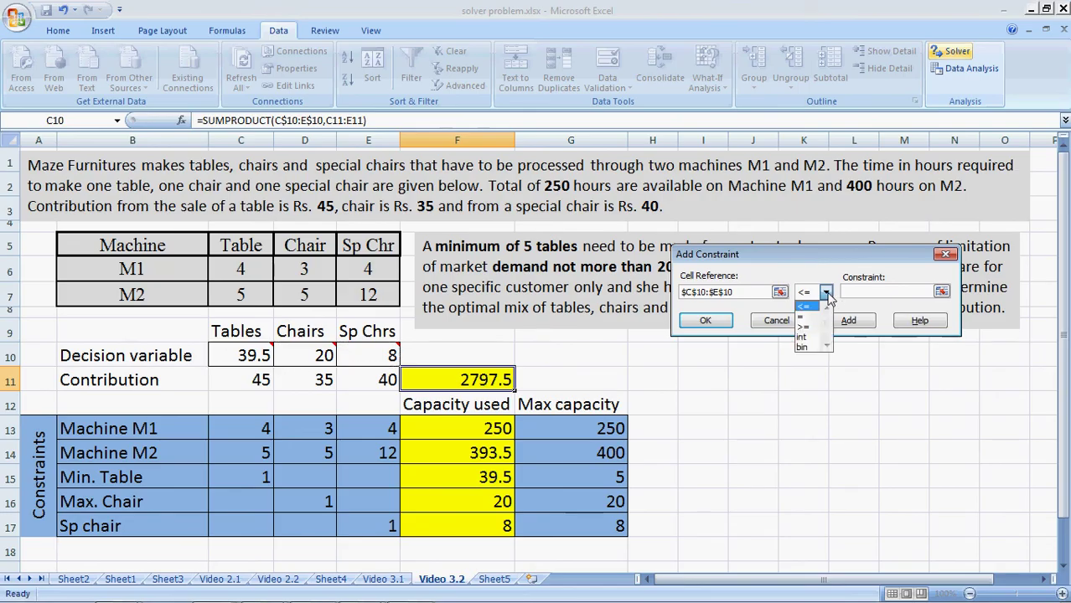
pyautogui.click(807, 337)
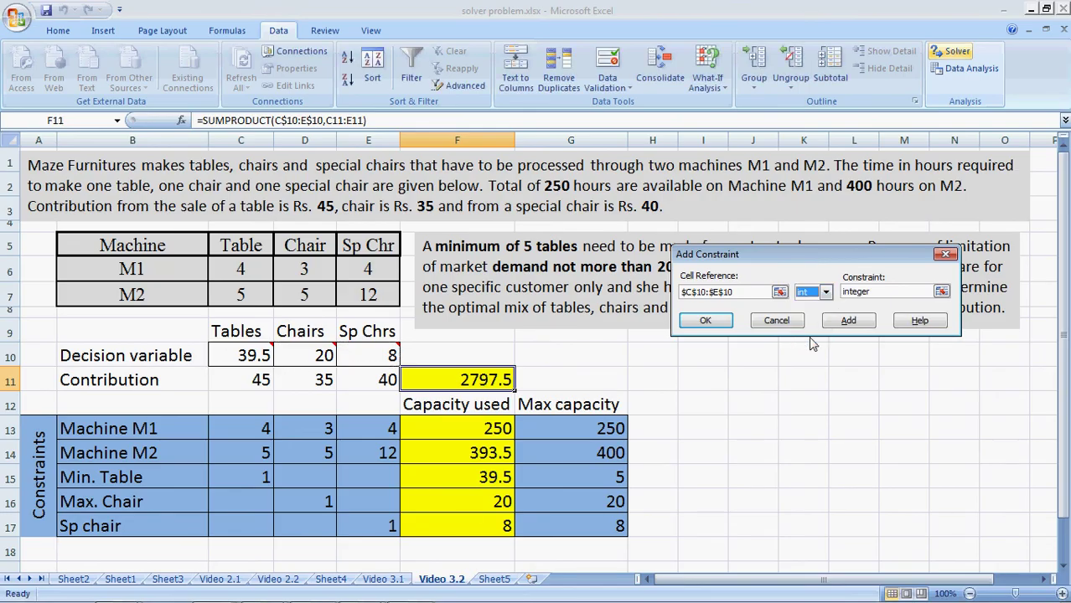
pyautogui.click(707, 321)
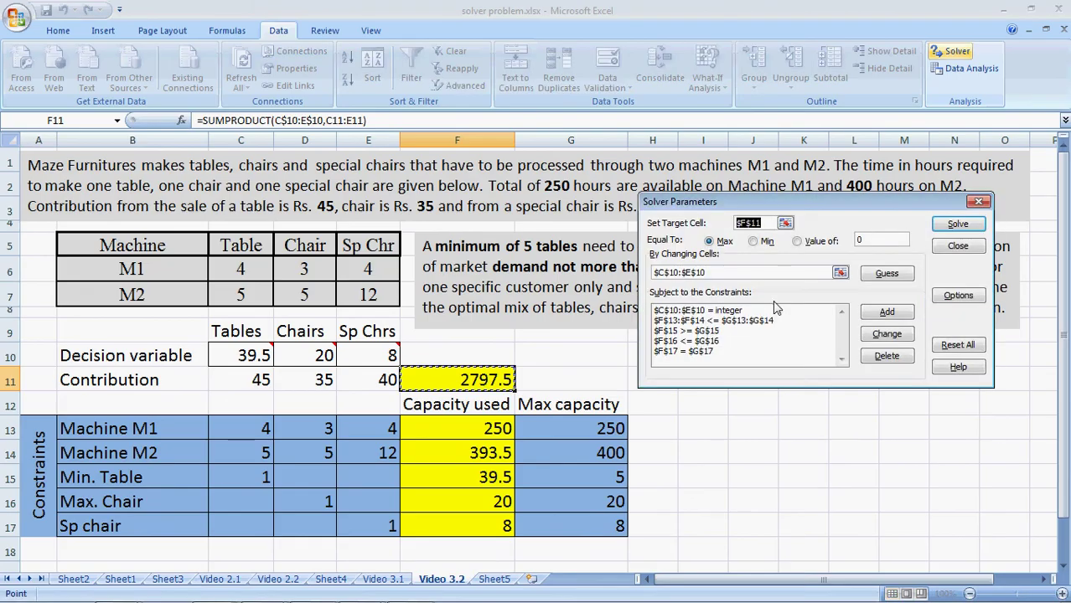
pyautogui.click(960, 226)
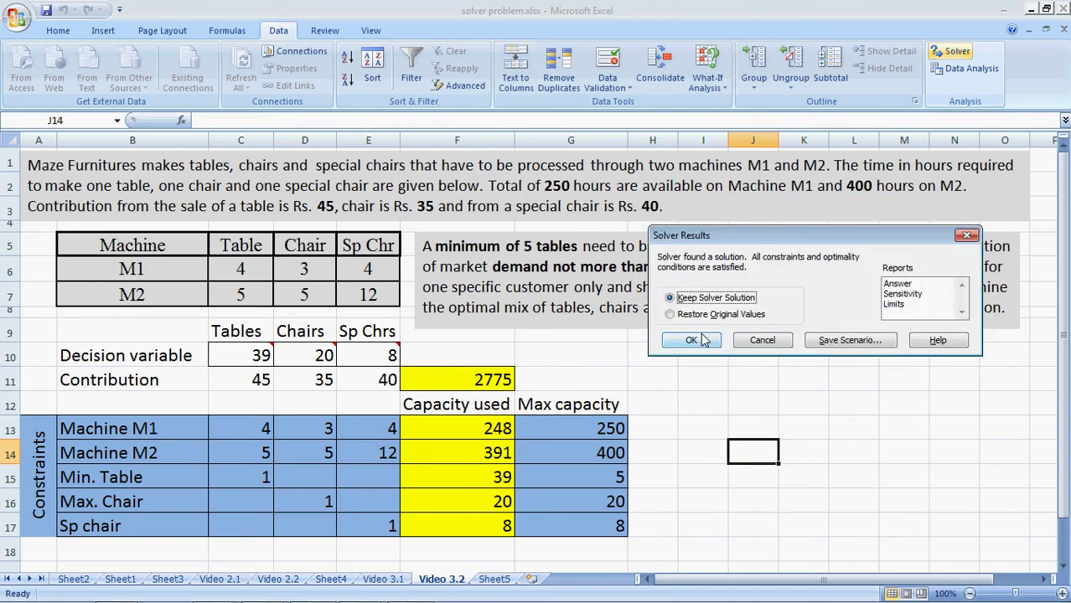
# Step: Keep the integer solution: 39 tables, 20 chairs, 8 special chairs, contribution 2775
pyautogui.click(698, 340)
pyautogui.moveTo(254, 357)
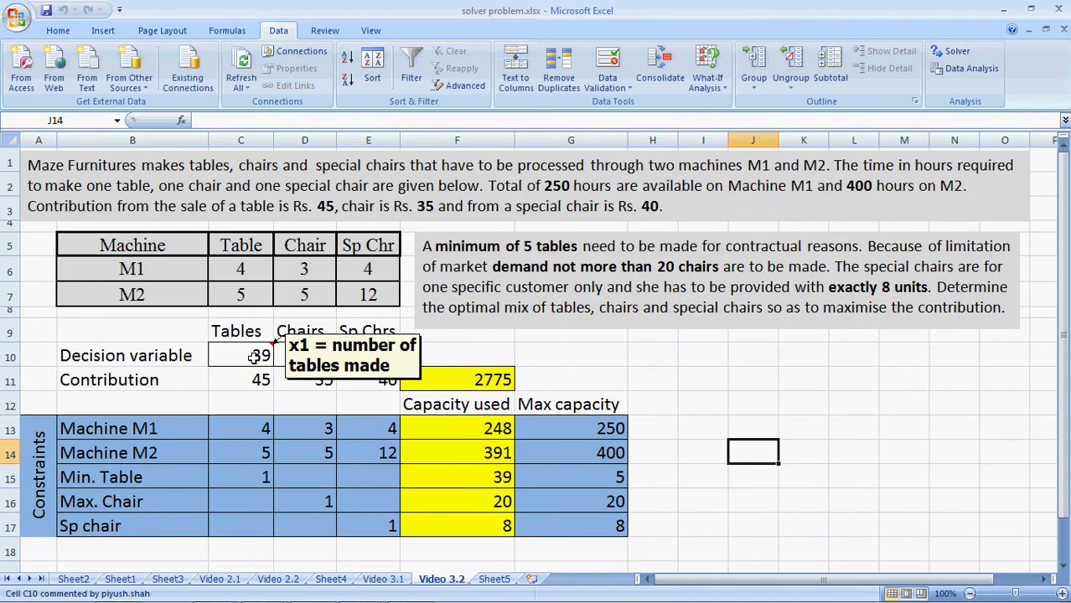